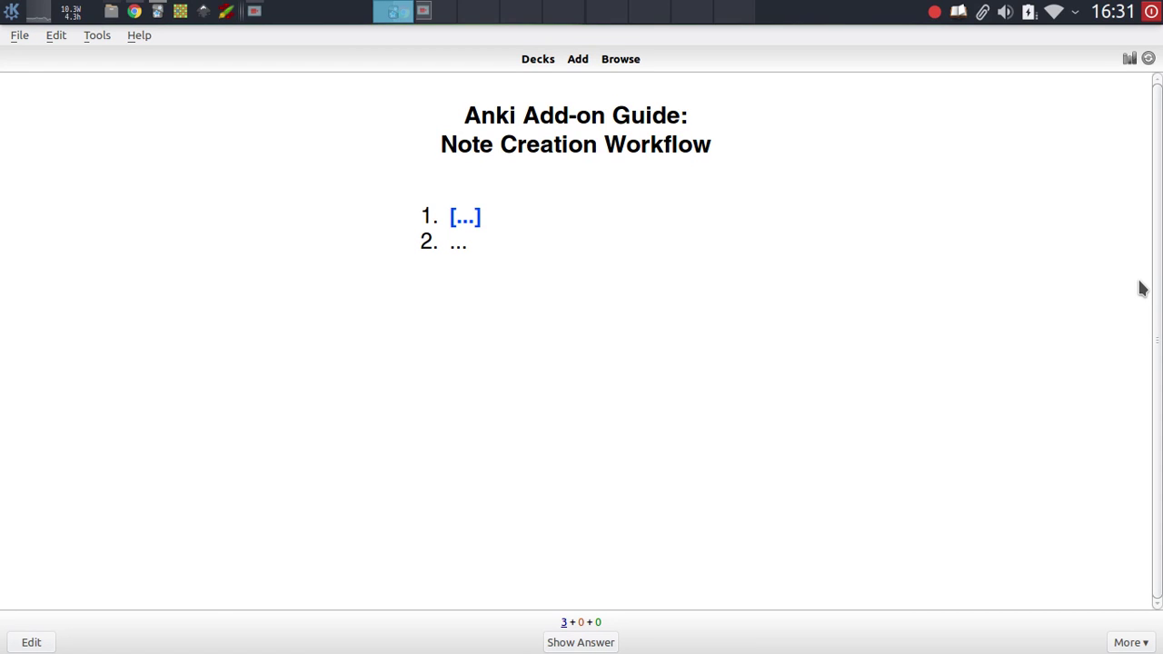
Step: Reveal and rate both add-on guide cards, then return to the deck list
key(space)
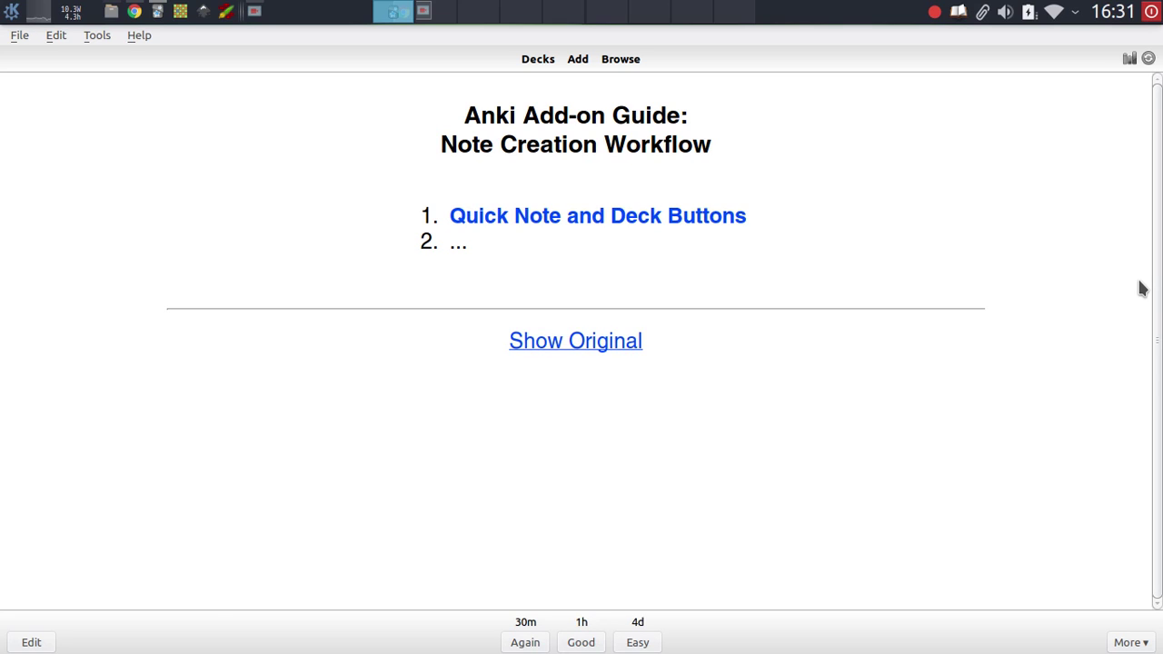
key(space)
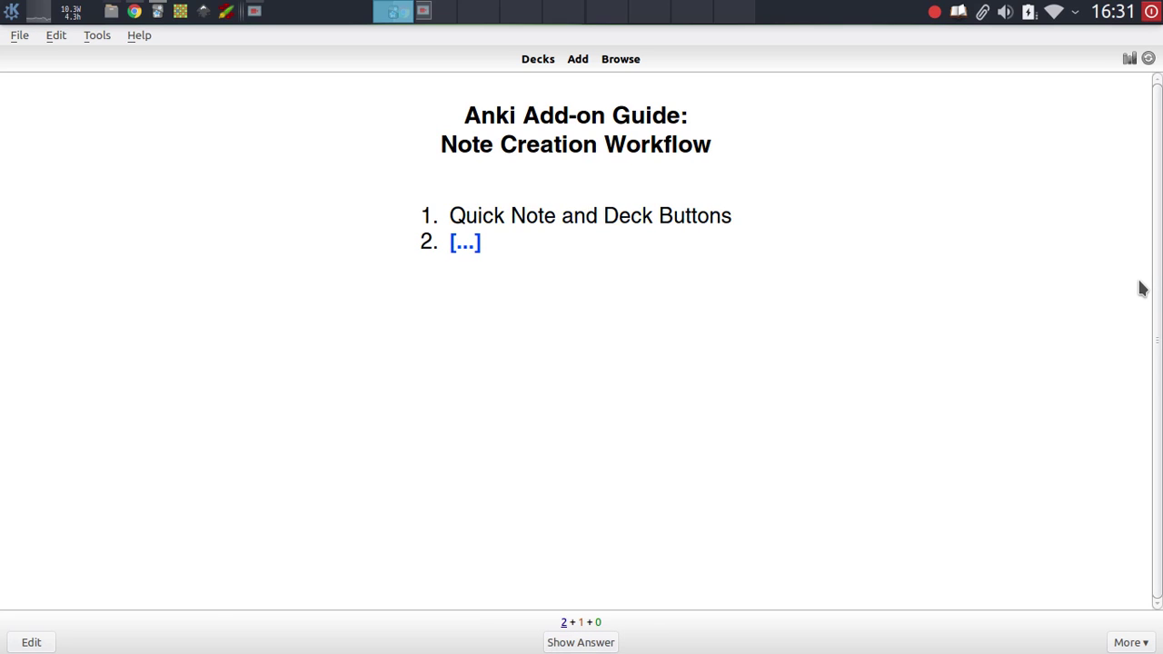
key(space)
key(space)
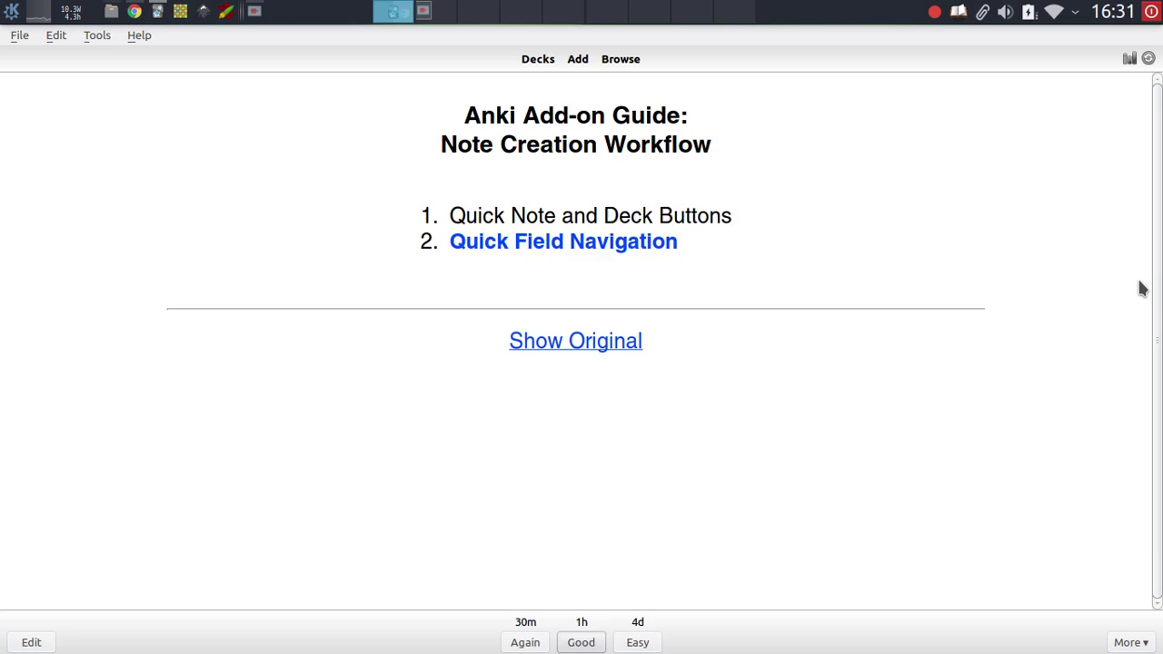
key(d)
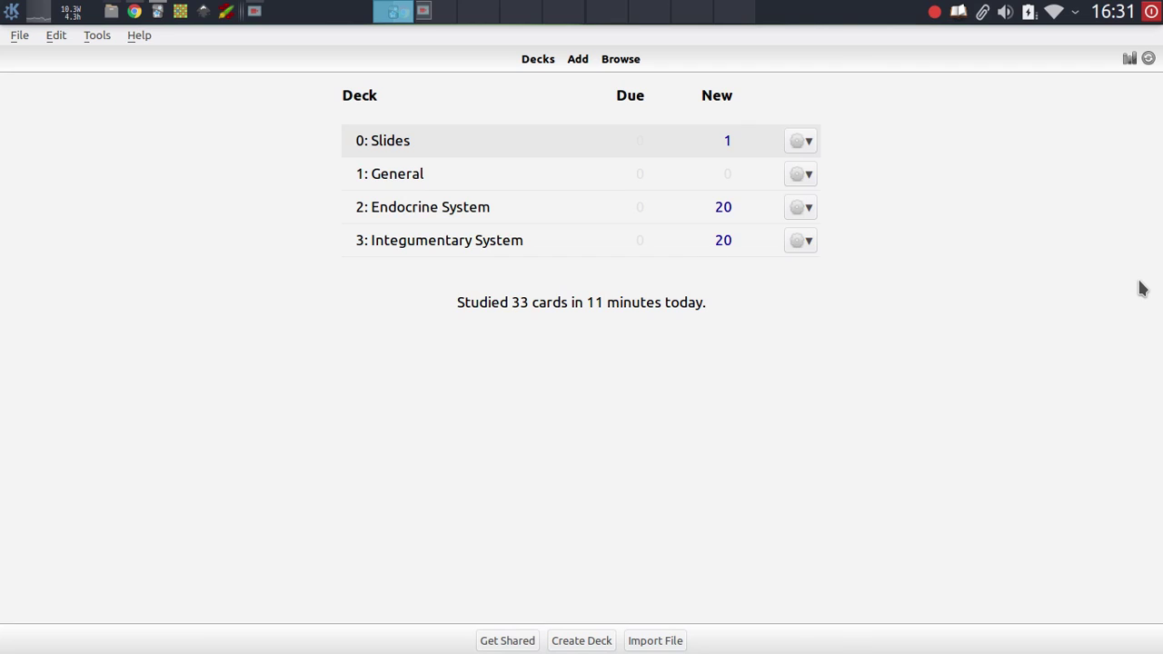
Step: Open a new Cloze (overlapping) note for the 0: Slides deck in a maximized window
key(a)
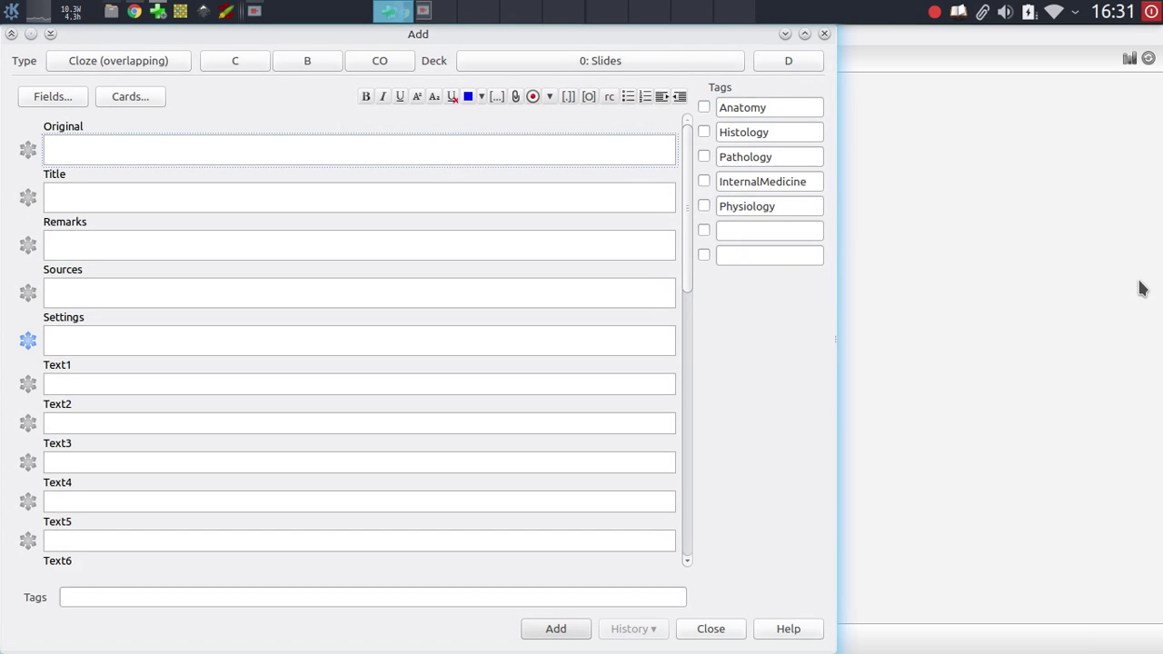
key(super+Page_Up)
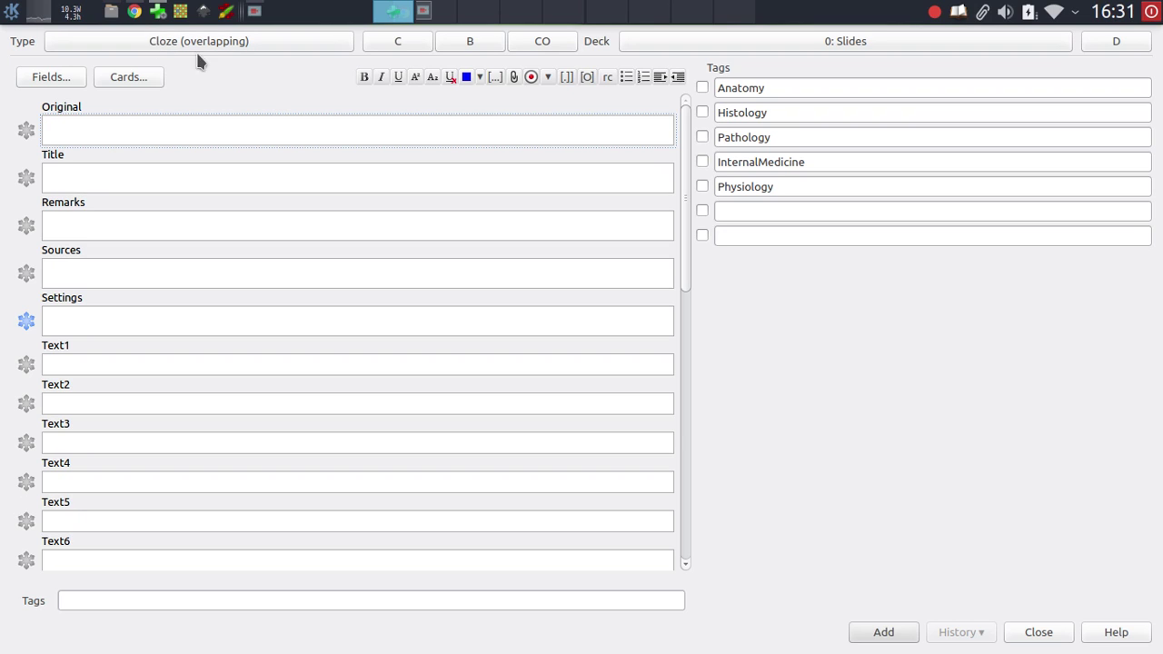
Step: Change the new note's type to Basic in Choose Note Type
click(252, 48)
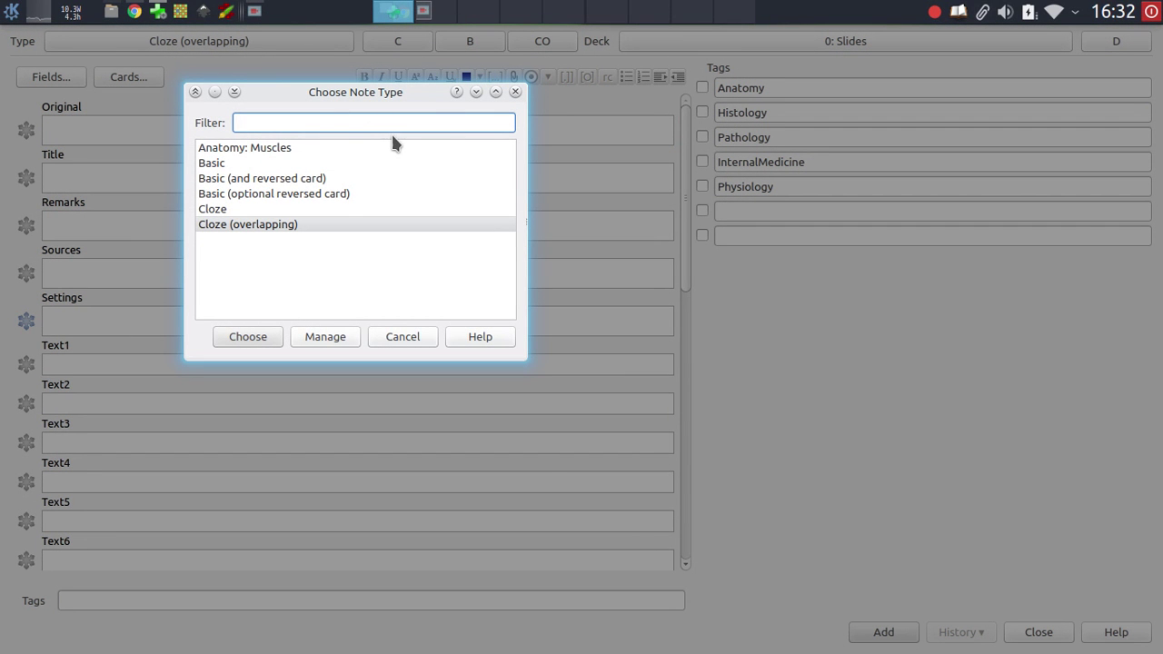
click(364, 164)
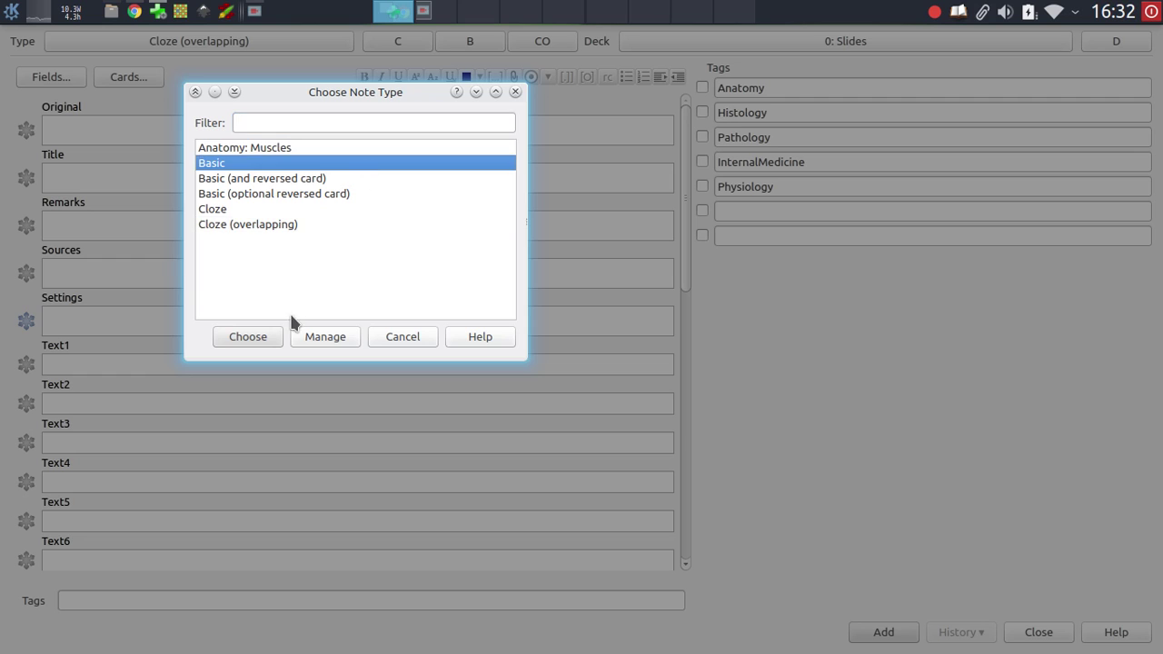
click(277, 336)
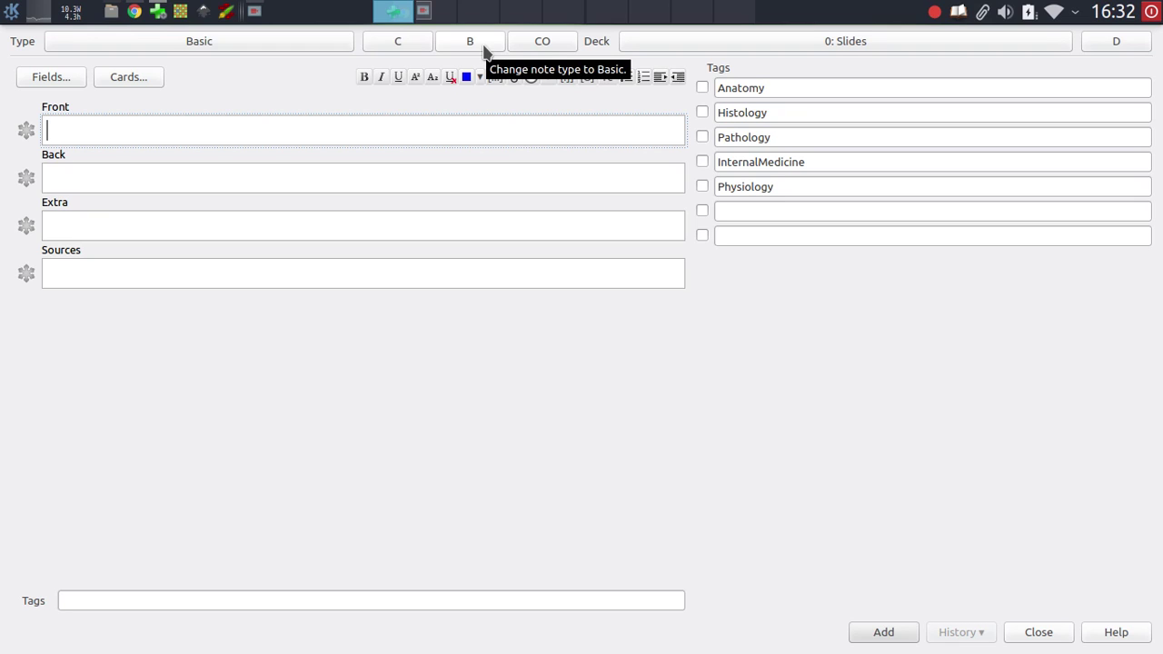
Step: Try the C, B, C and CO note-type buttons, then close the Add window with Escape
click(404, 39)
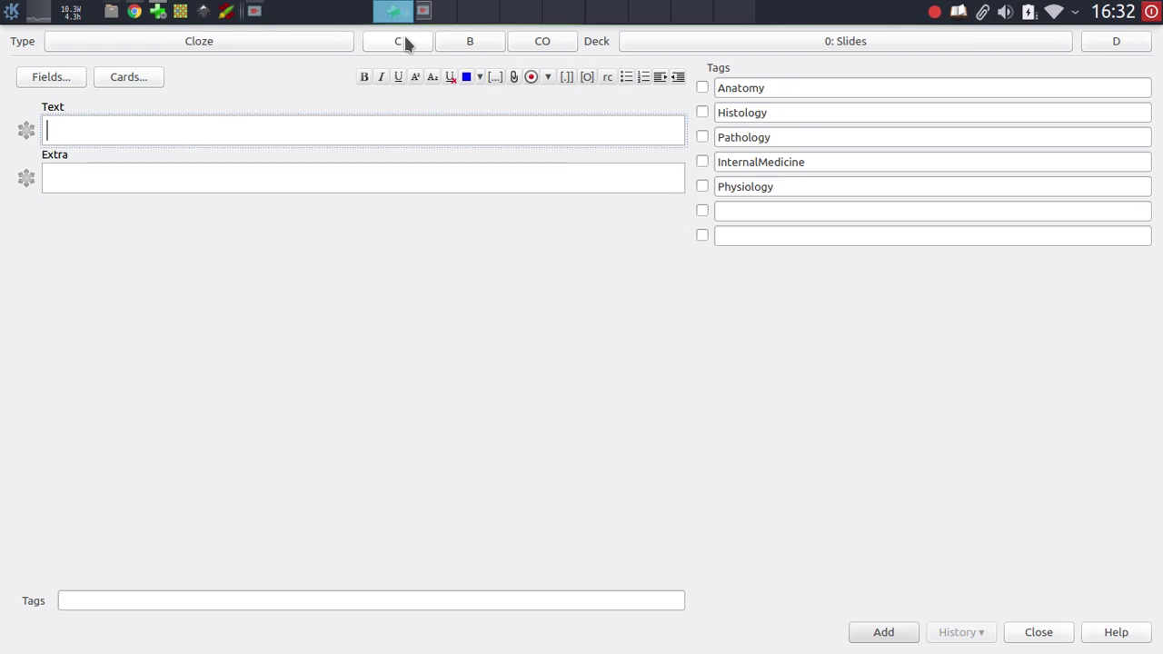
click(457, 45)
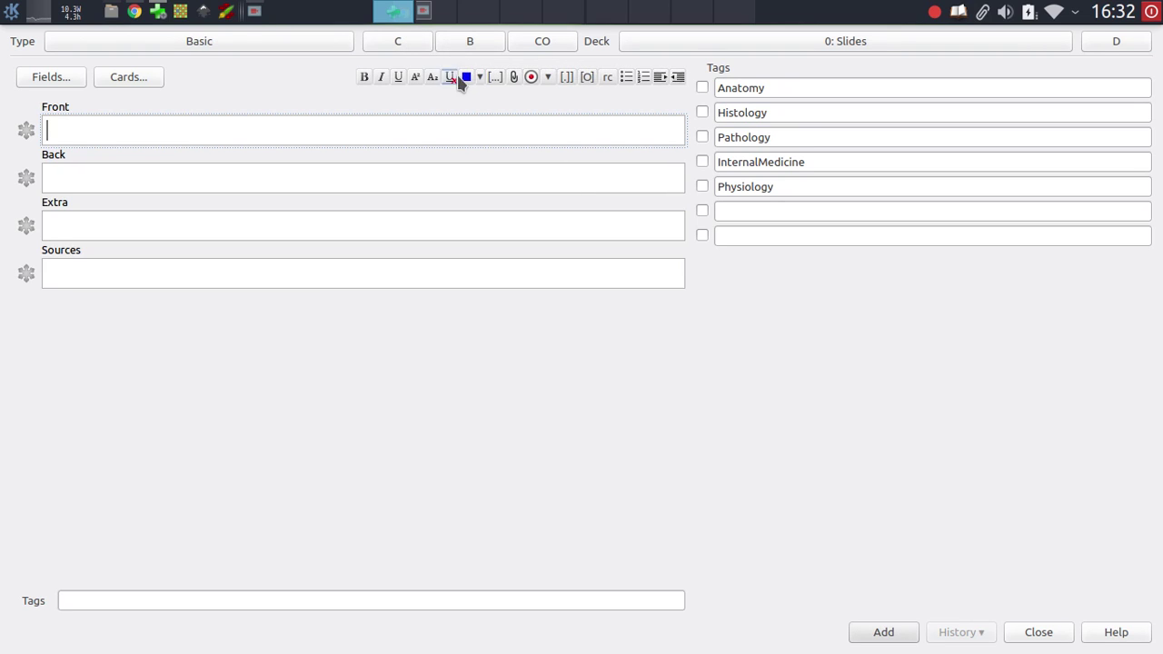
click(399, 45)
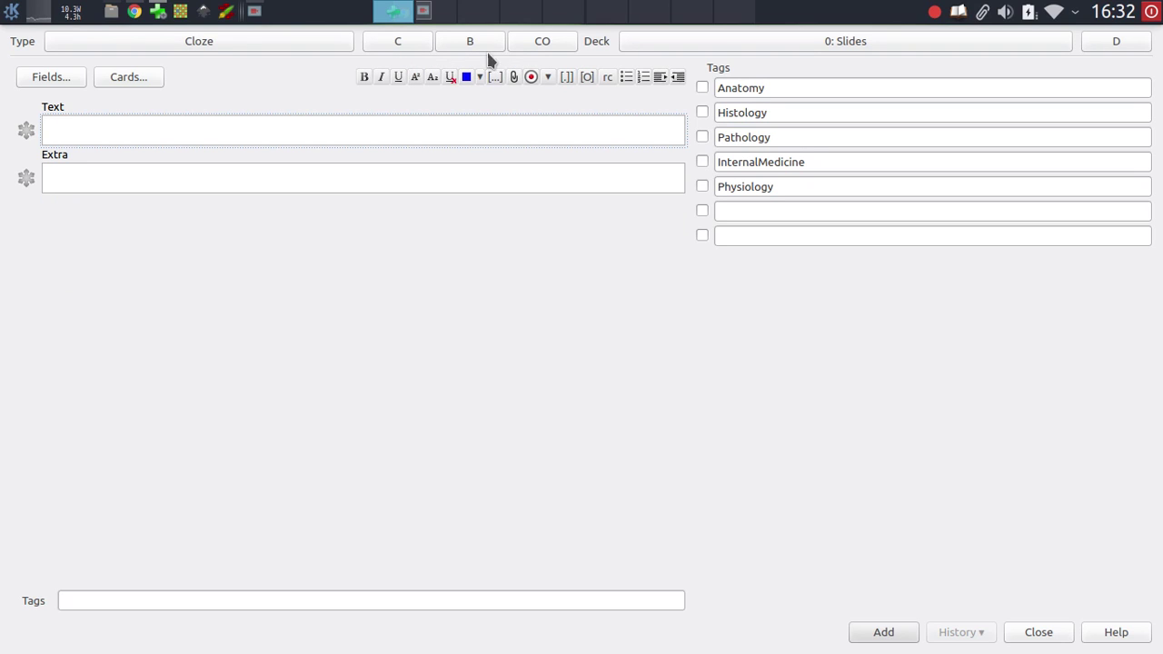
click(522, 44)
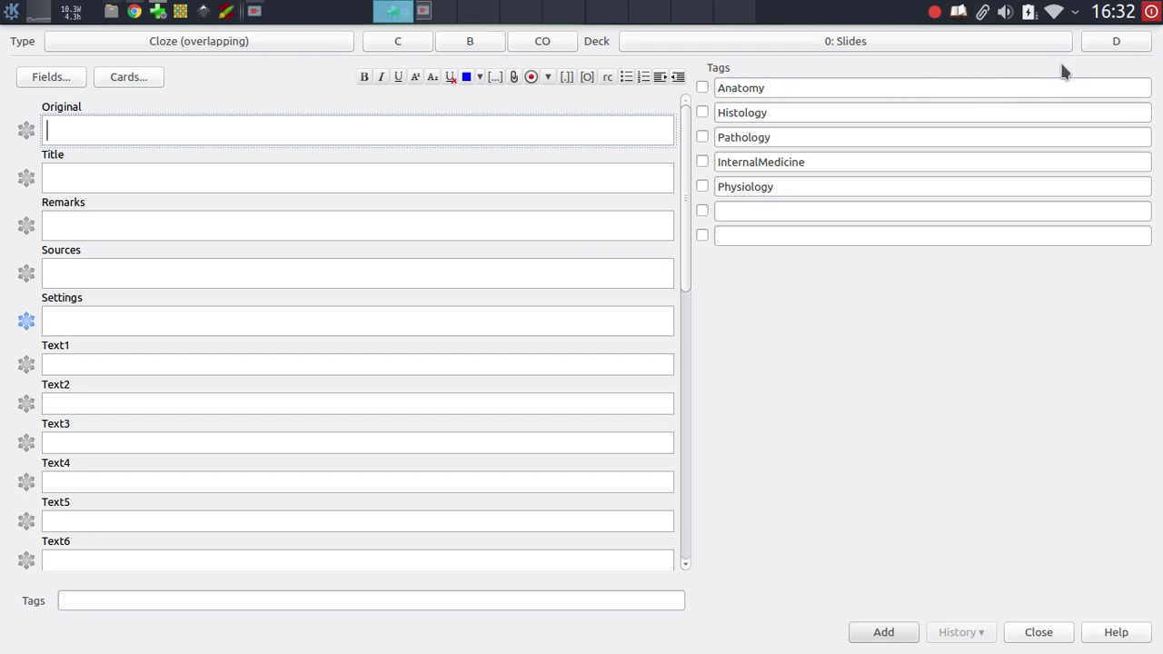
key(Escape)
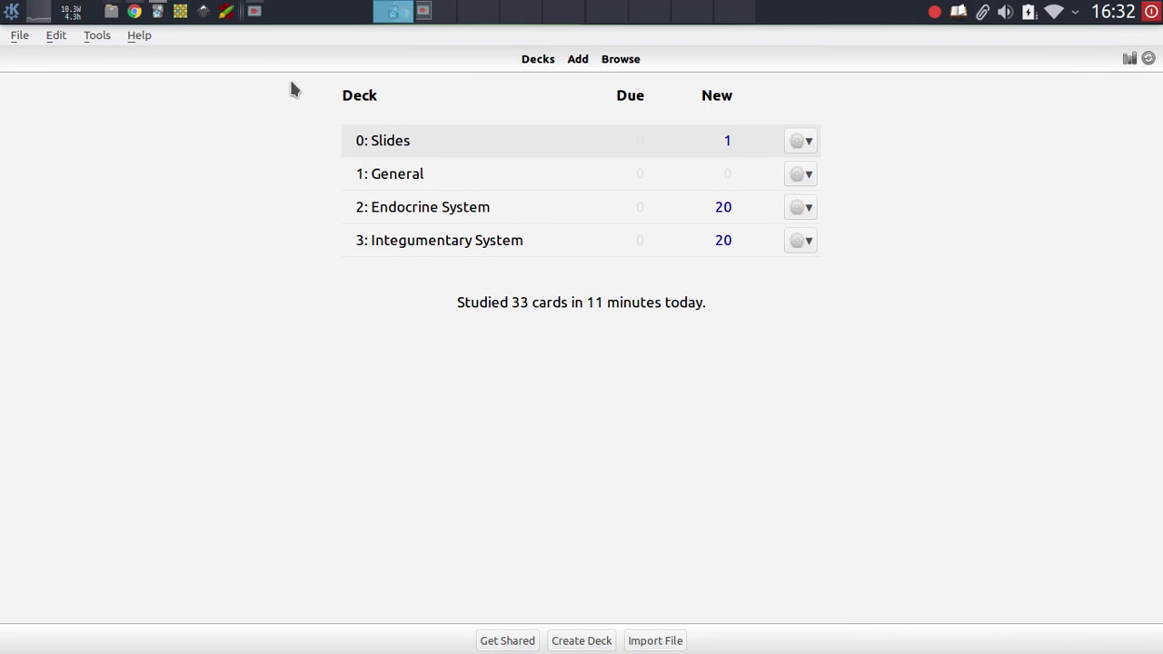
Step: Open the Quick_note_and_deck_buttons add-on source for editing from the Tools menu
click(94, 36)
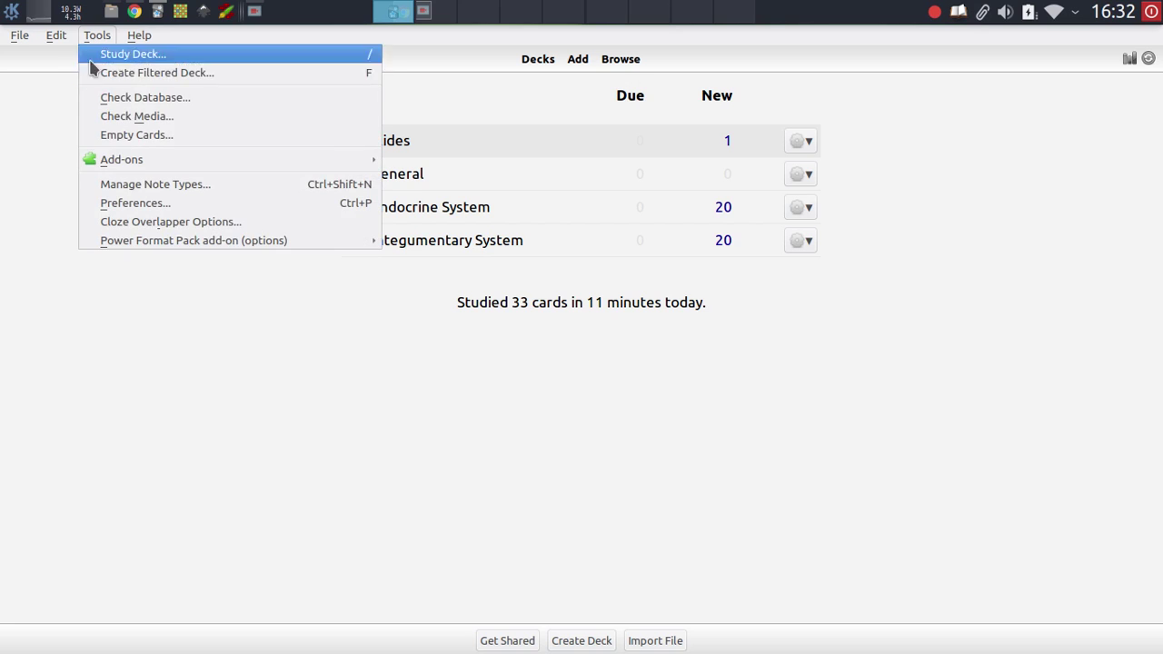
mouse_move(156, 159)
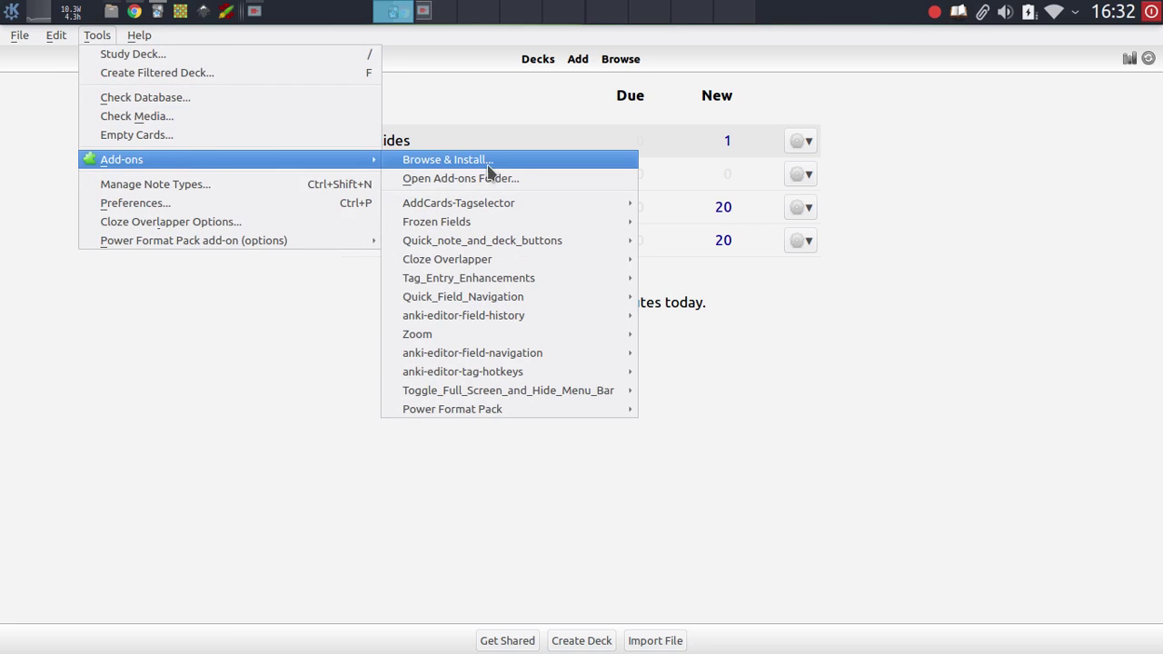
mouse_move(476, 315)
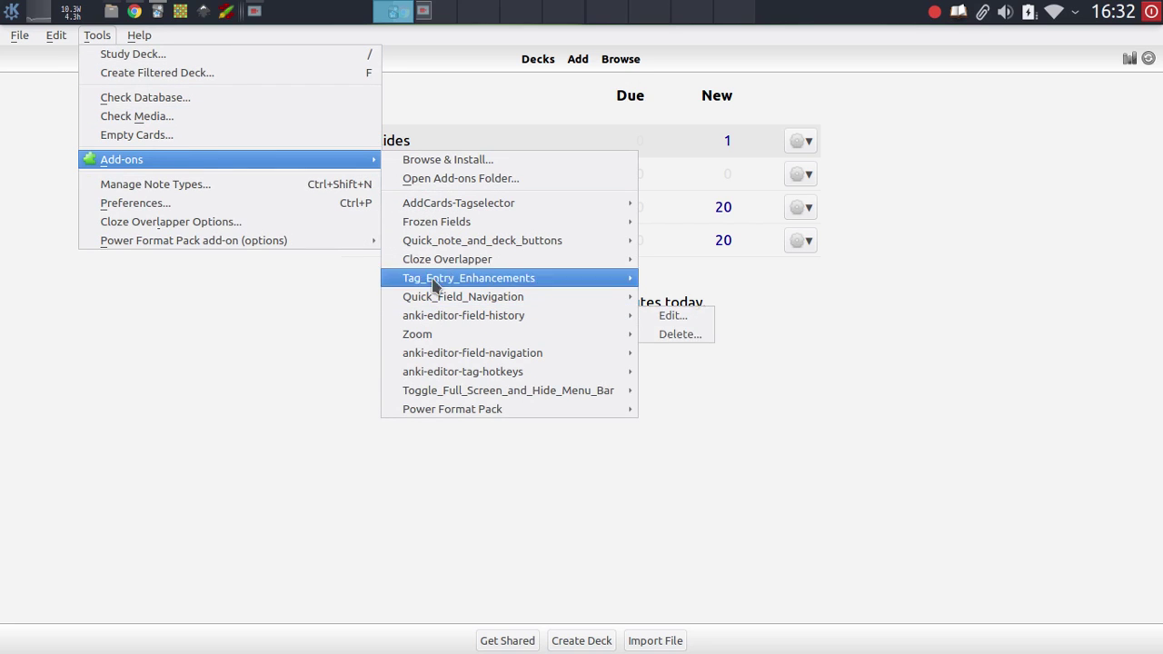
mouse_move(472, 242)
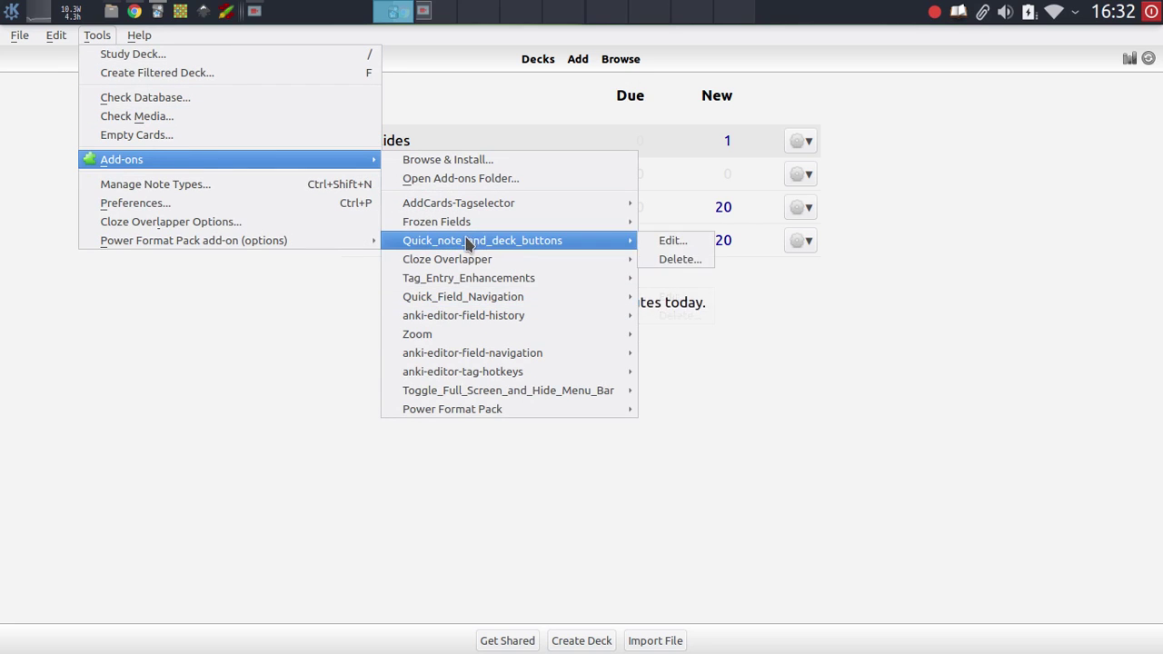
click(654, 242)
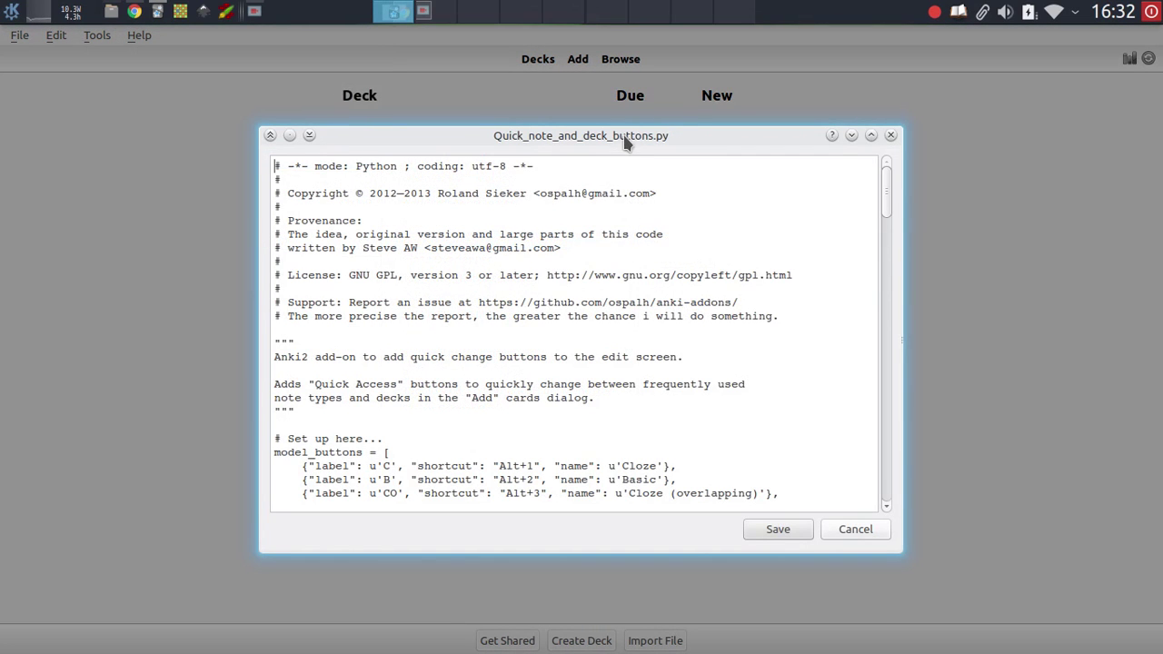
Step: Scroll past the model_buttons examples to the deck_buttons list with its Default entry
drag(625, 138, 576, 106)
scroll(740, 204, down, 2)
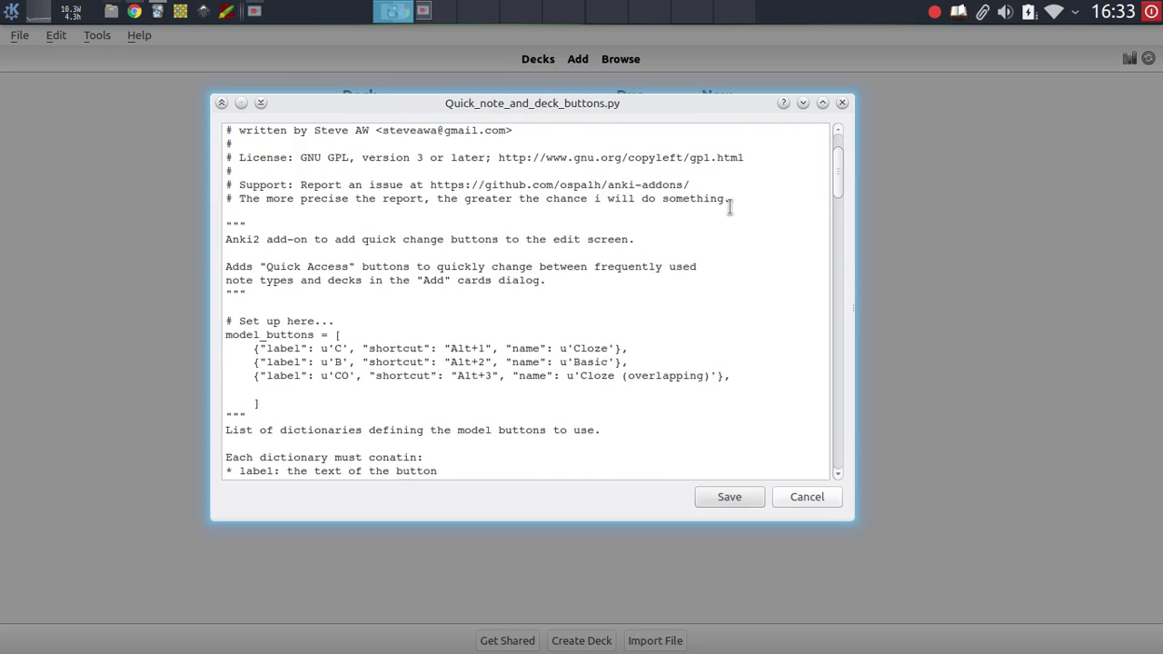
scroll(729, 207, up, 2)
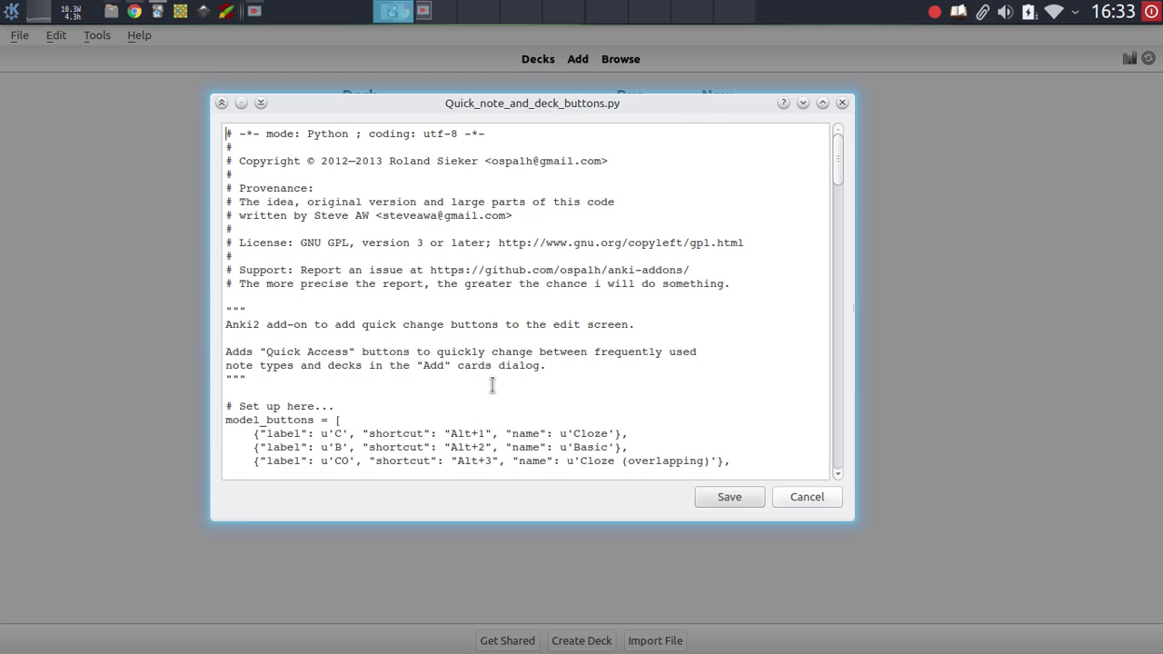
scroll(491, 382, down, 2)
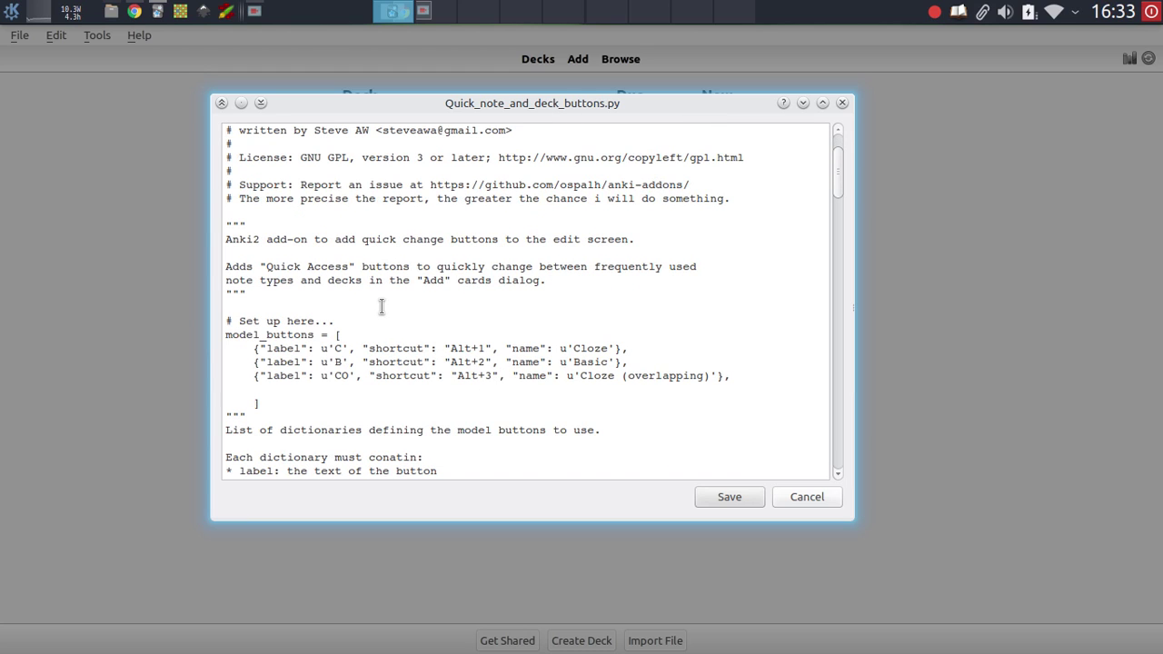
scroll(382, 307, down, 1)
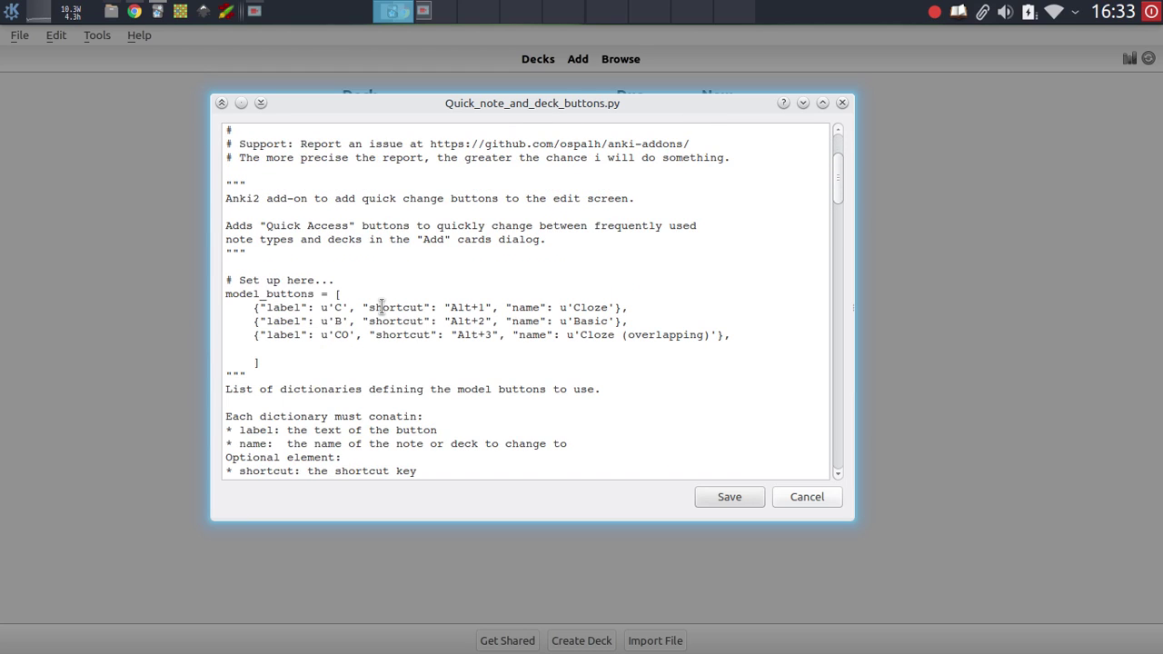
scroll(382, 307, down, 3)
scroll(374, 268, down, 10)
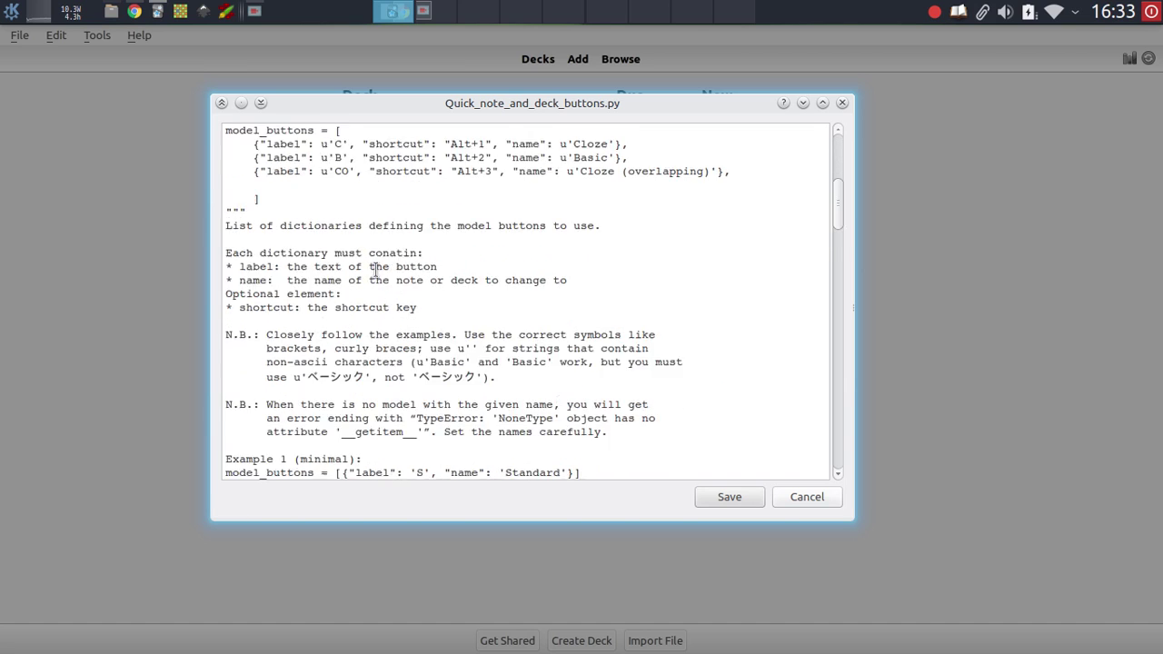
scroll(448, 272, down, 2)
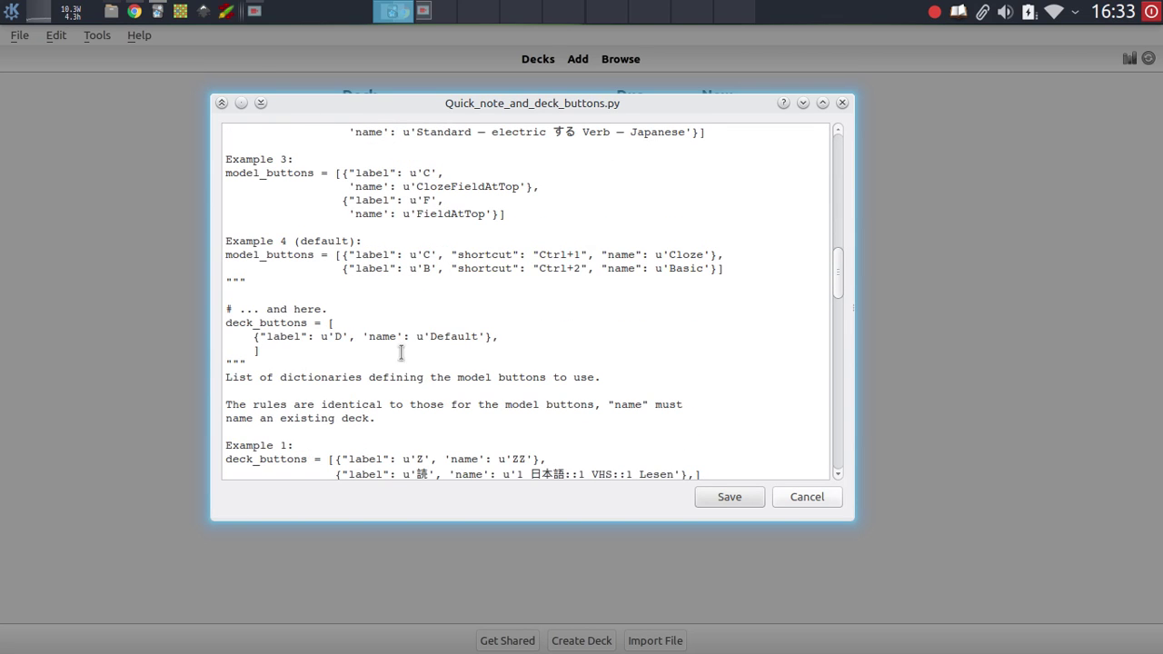
Step: Duplicate the Default deck_buttons entry on a new line and relabel it General
click(528, 335)
drag(498, 336, 253, 338)
key(ctrl+c)
click(554, 342)
key(Return)
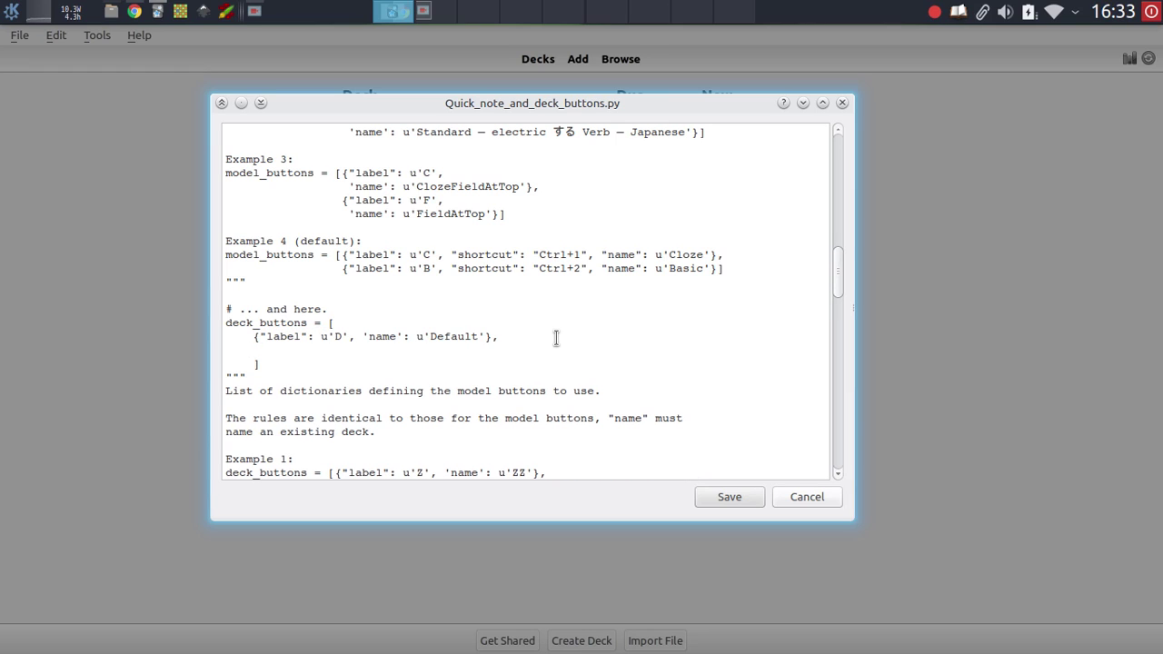
key(ctrl+v)
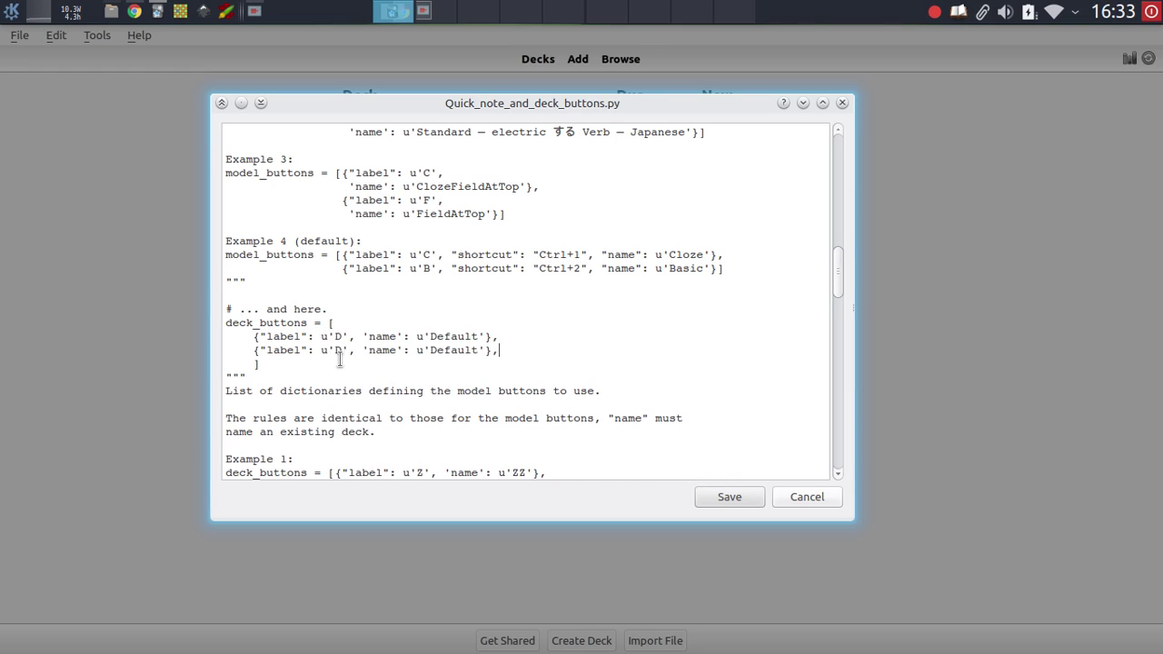
key(BackSpace)
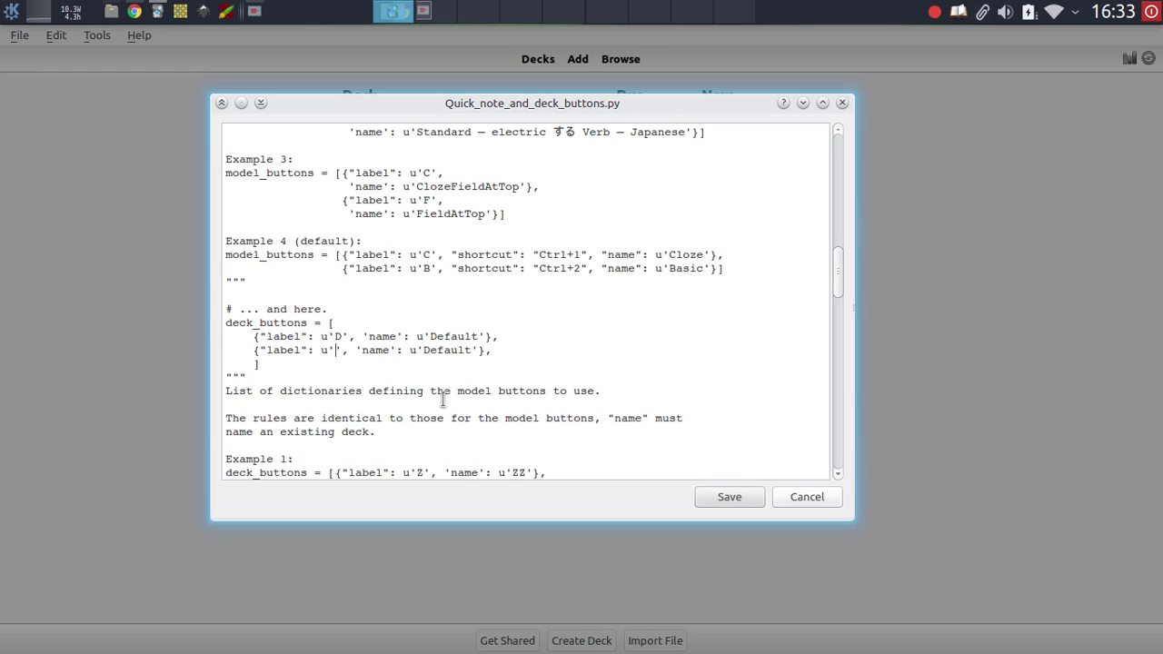
text(General)
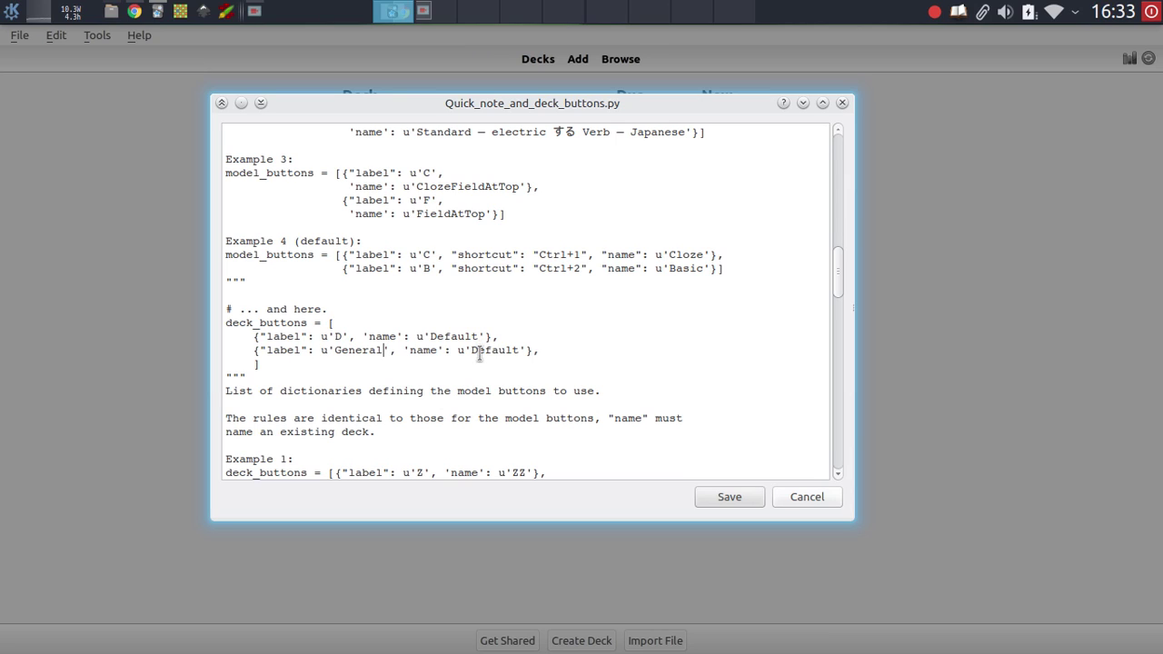
Step: Set the copied entry's deck name to 1: General and add "shortcut": "Alt+4"
double_click(506, 351)
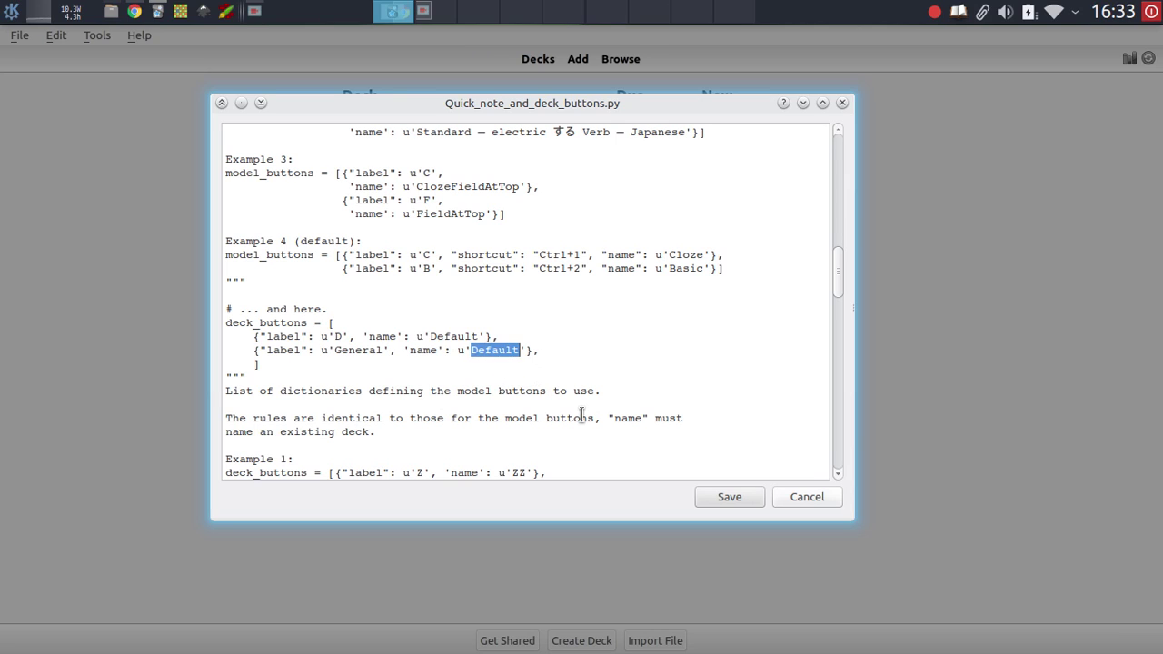
text(1: )
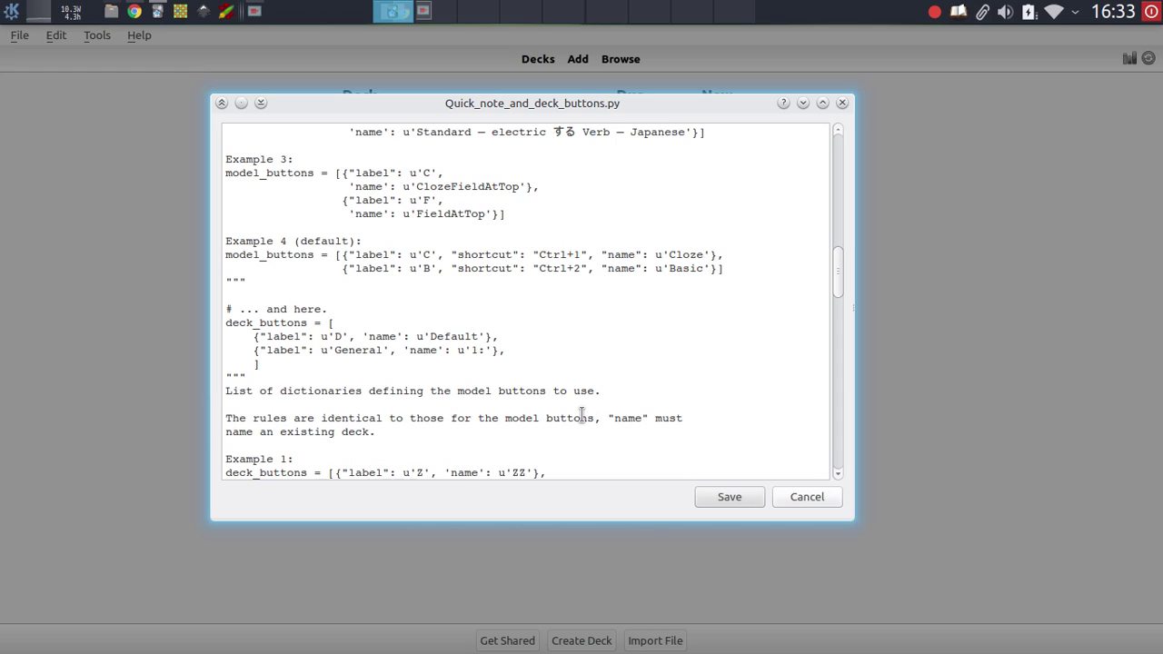
text(Genera)
key(BackSpace)
key(BackSpace)
key(BackSpace)
key(BackSpace)
key(BackSpace)
key(BackSpace)
text(General)
key(Right)
text(, ")
text(")
text(shortcut)
key(Right)
text(: "Alt+4)
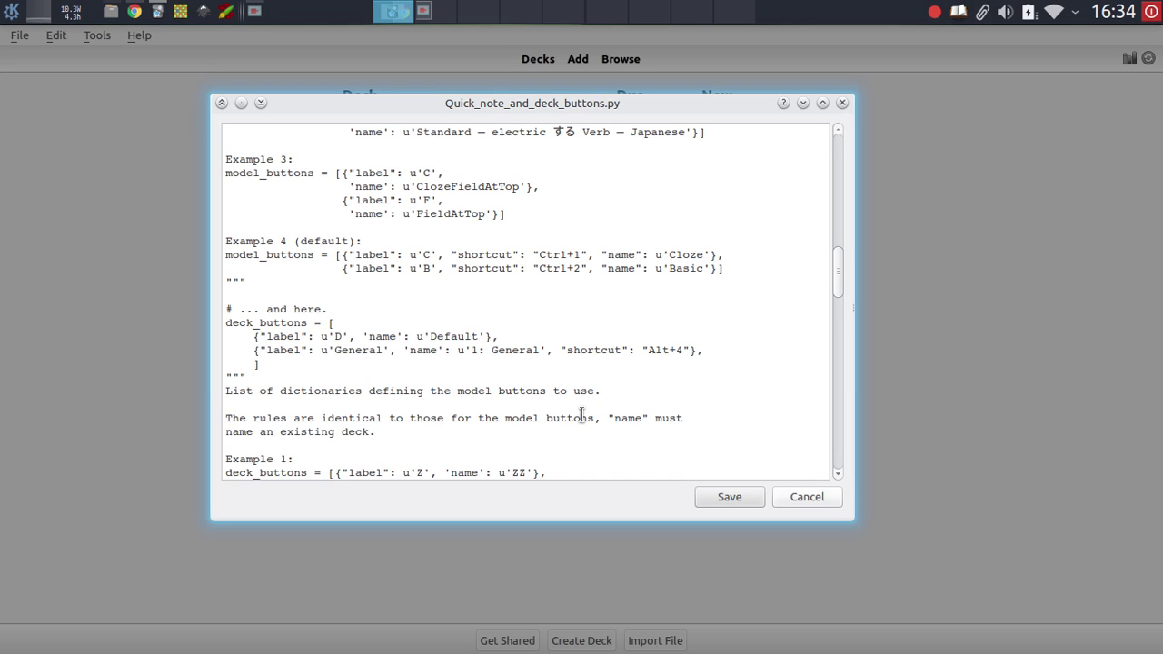
Step: Save the edited add-on source and restart Anki so the changes apply
click(716, 501)
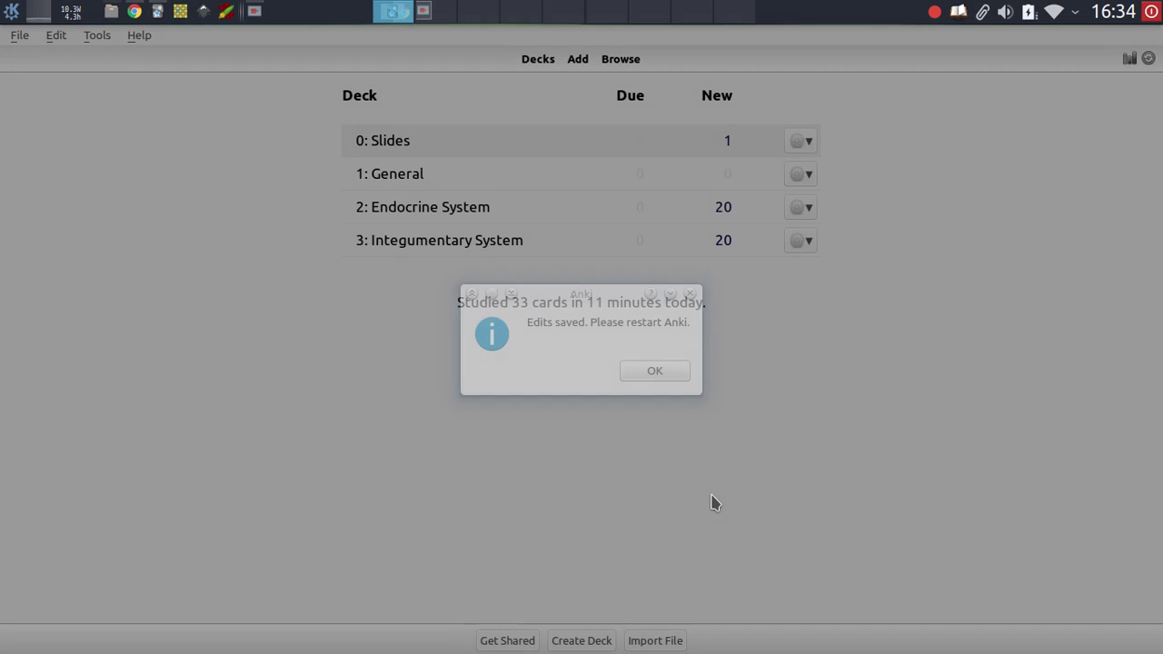
click(653, 373)
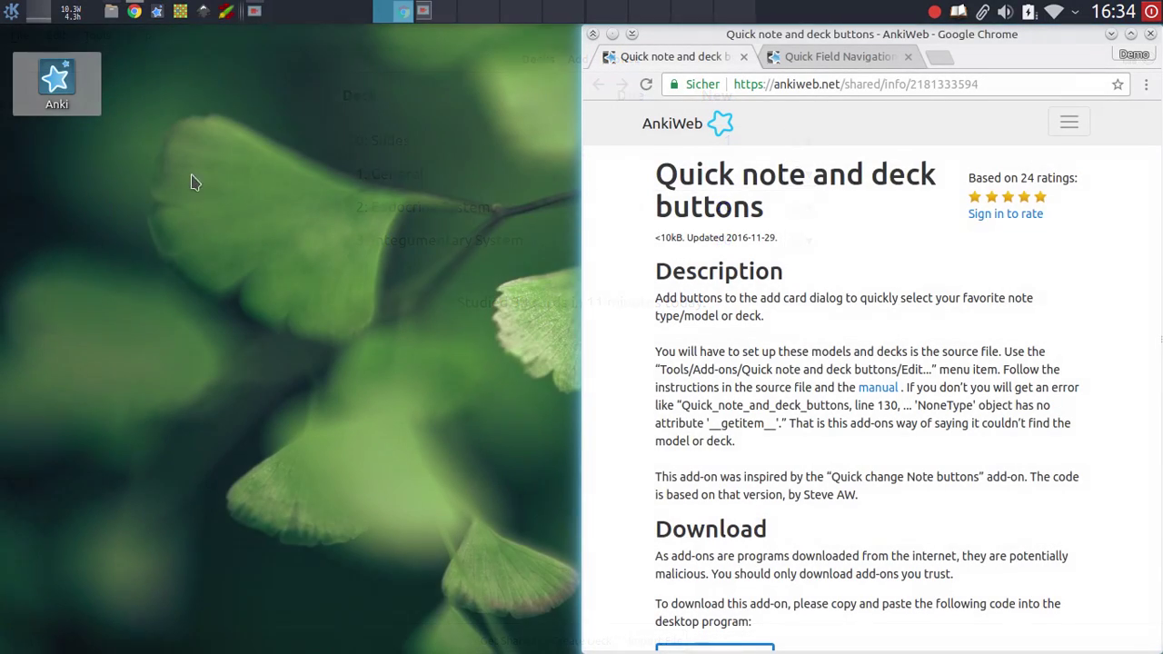
click(56, 82)
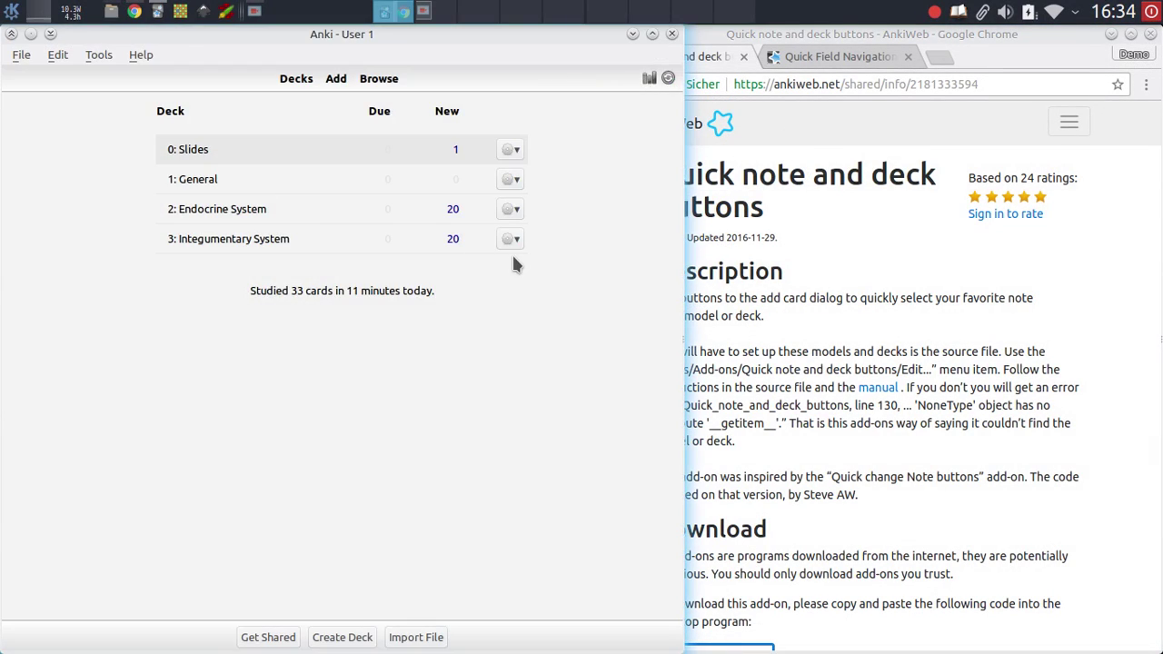
Step: In a new Add dialog, test the General and D deck buttons, ending on 1: General
key(a)
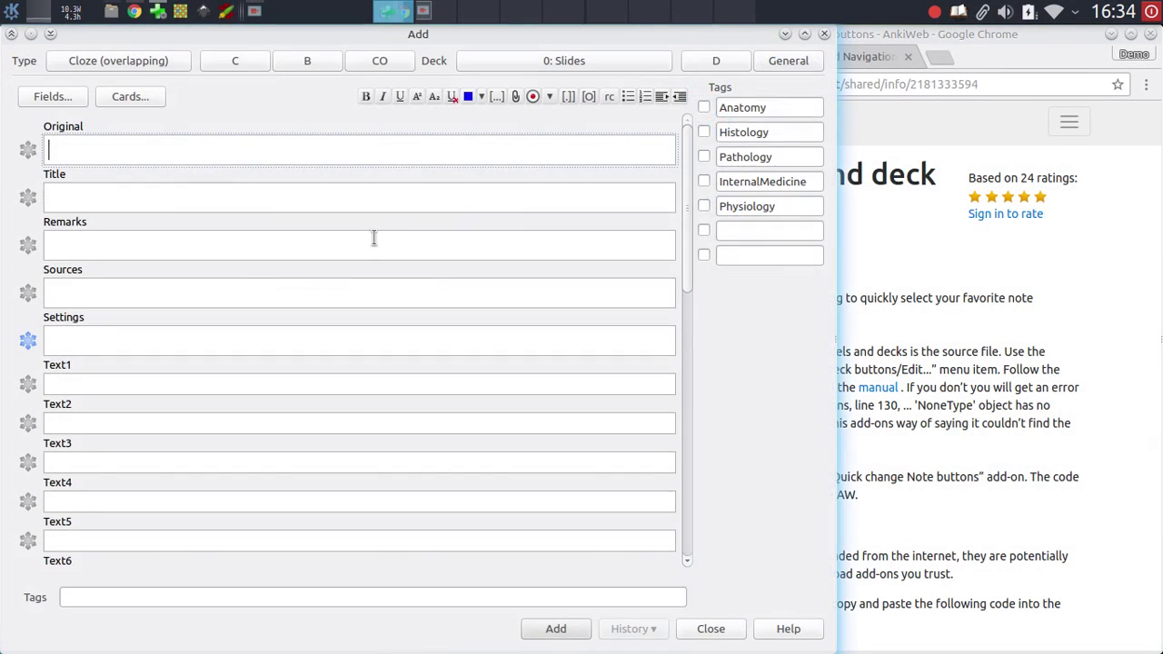
click(789, 64)
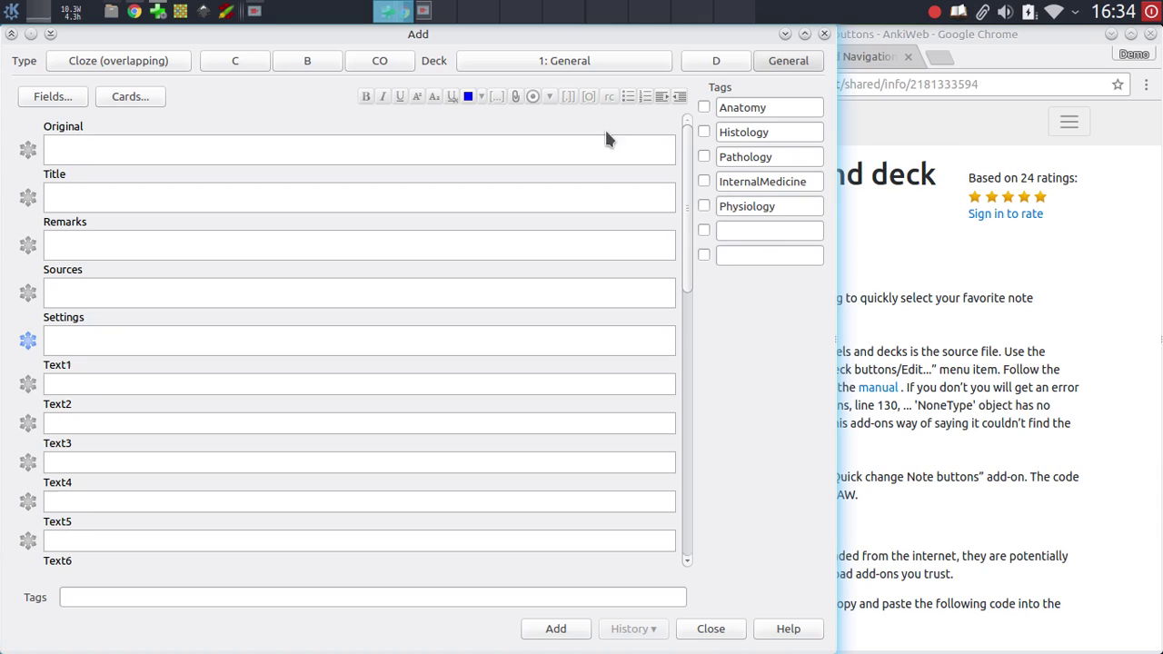
click(721, 62)
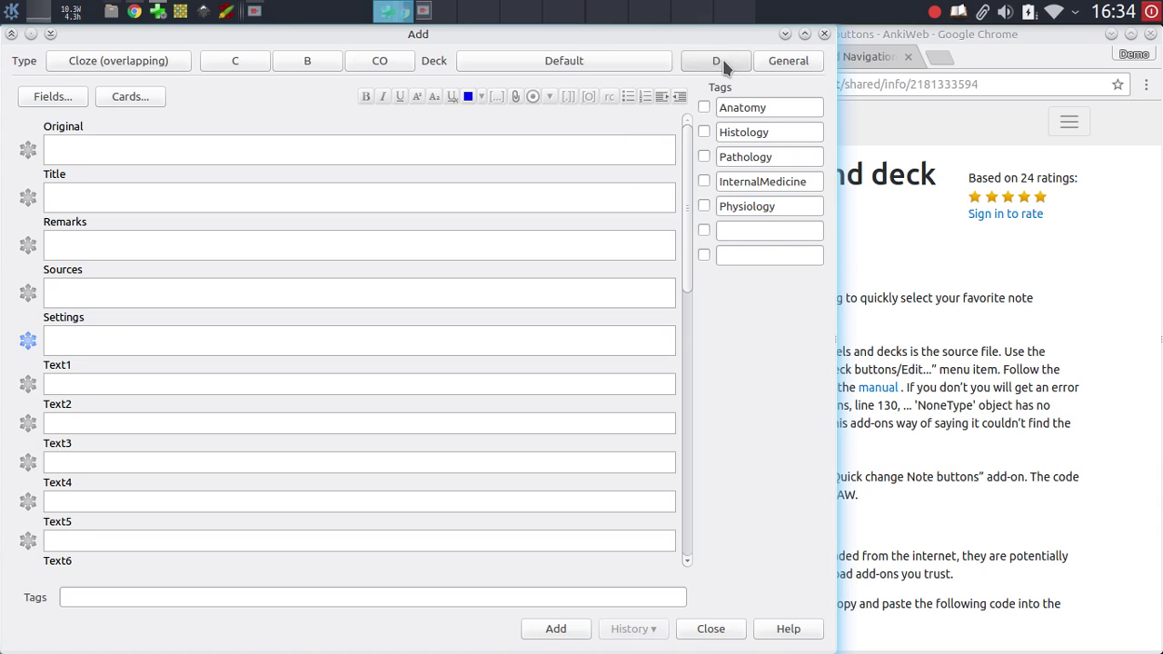
click(788, 62)
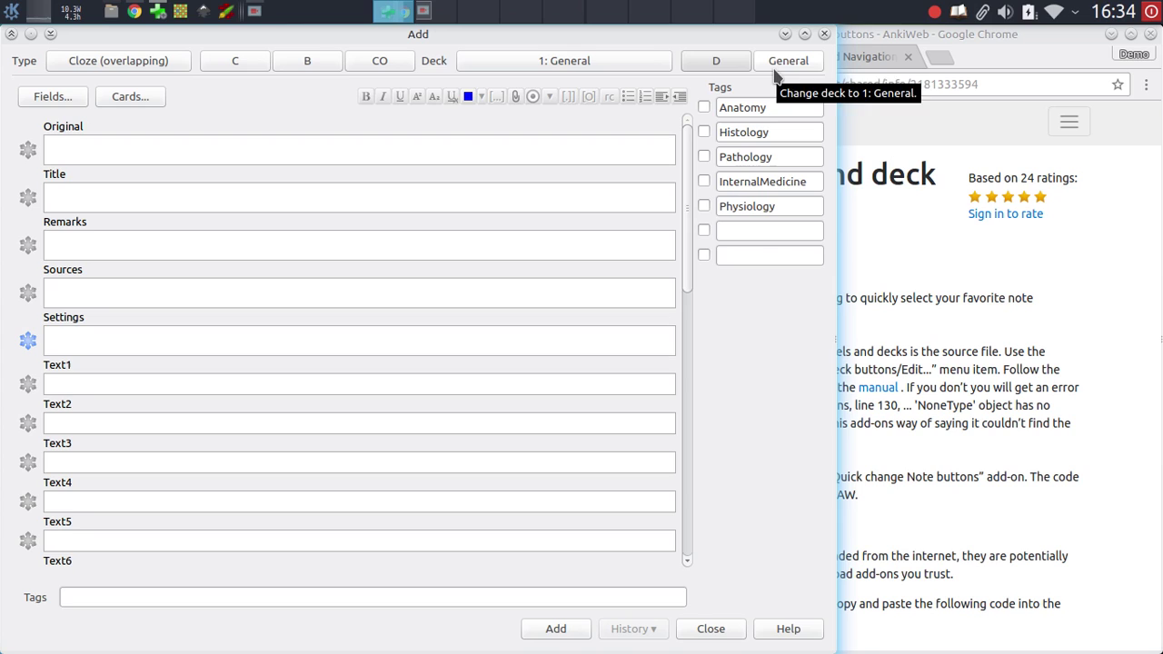
Step: Close Add, view the Quick Field Navigation page, then reopen Add in maximized Anki
click(824, 33)
click(808, 60)
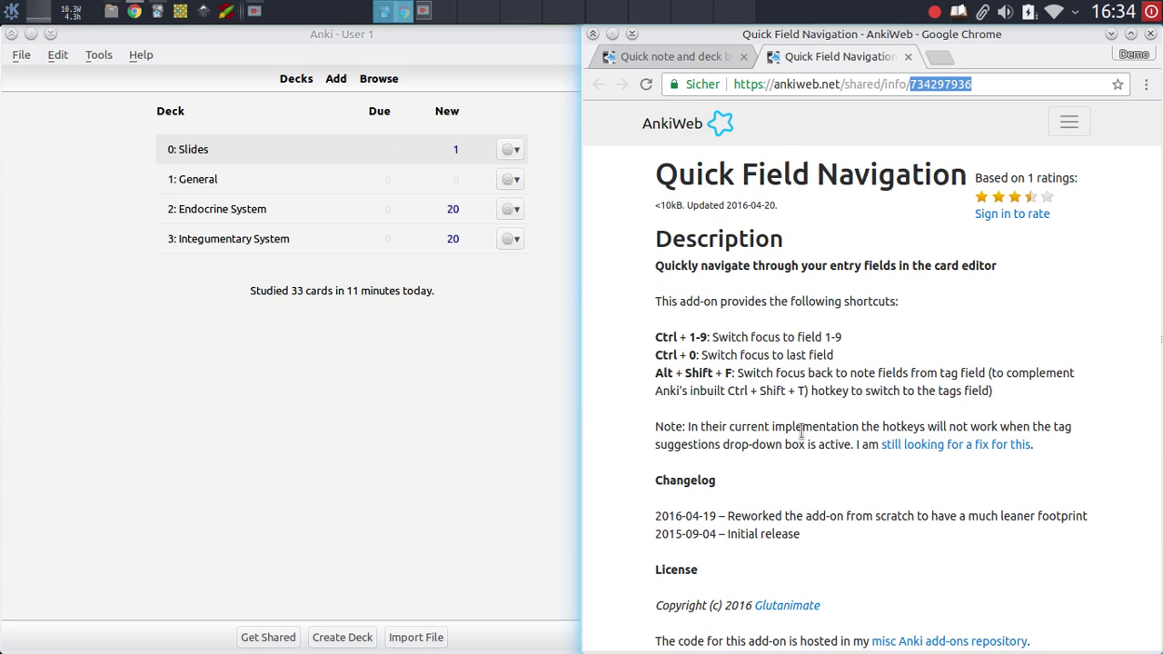
click(470, 454)
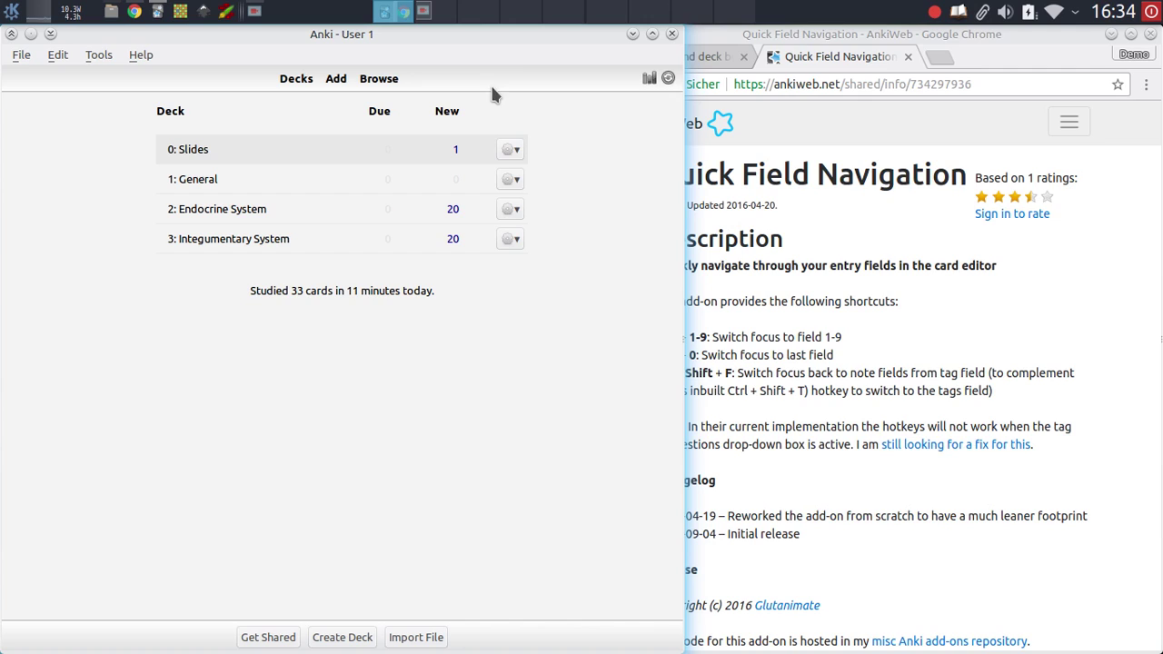
double_click(523, 36)
key(a)
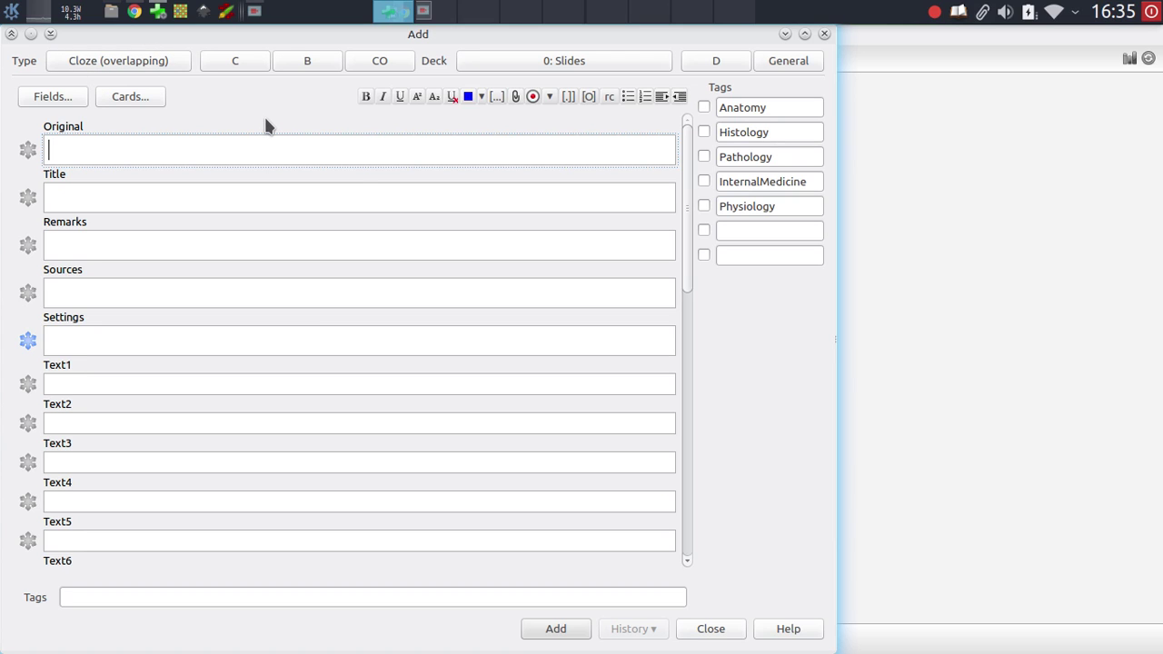
scroll(393, 250, down, 10)
scroll(387, 258, up, 10)
click(512, 195)
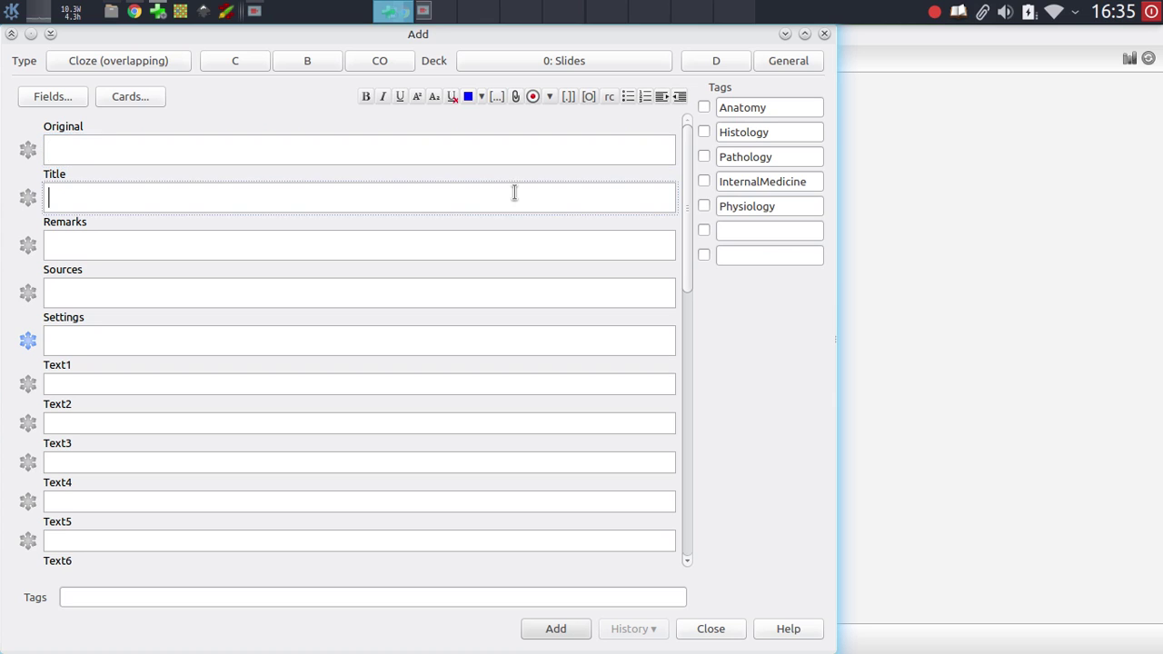
Step: Close the Add dialog from the Remarks field and switch to the Quick Field Navigation page
click(504, 243)
scroll(495, 277, down, 5)
key(Escape)
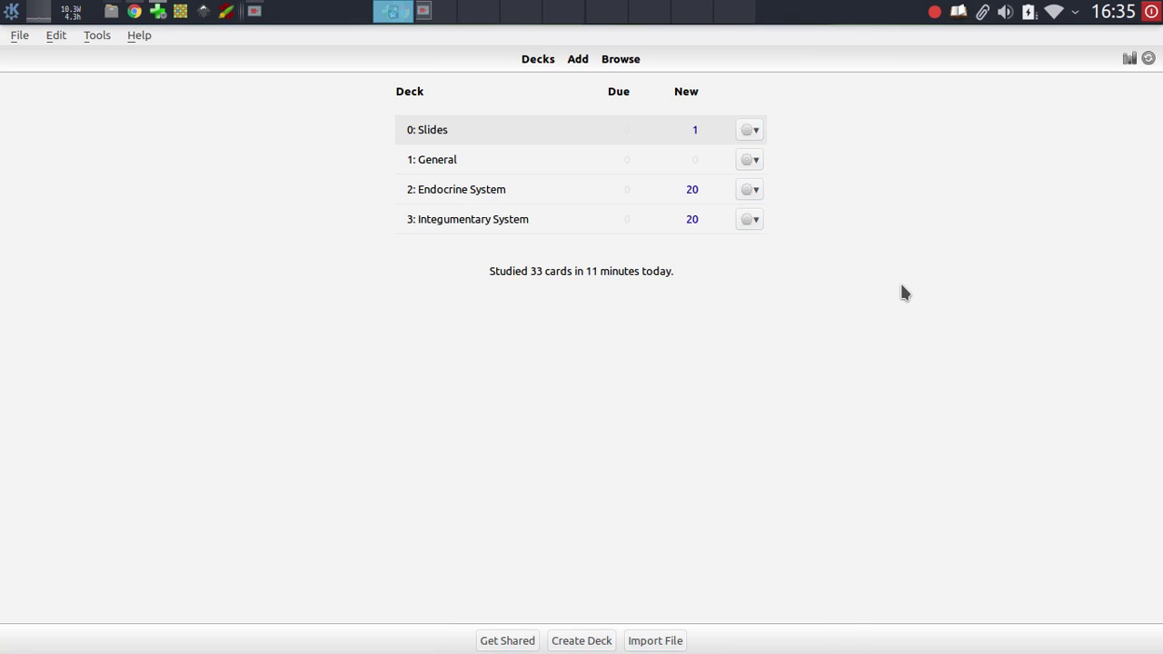
key(alt+Tab)
key(alt+Tab)
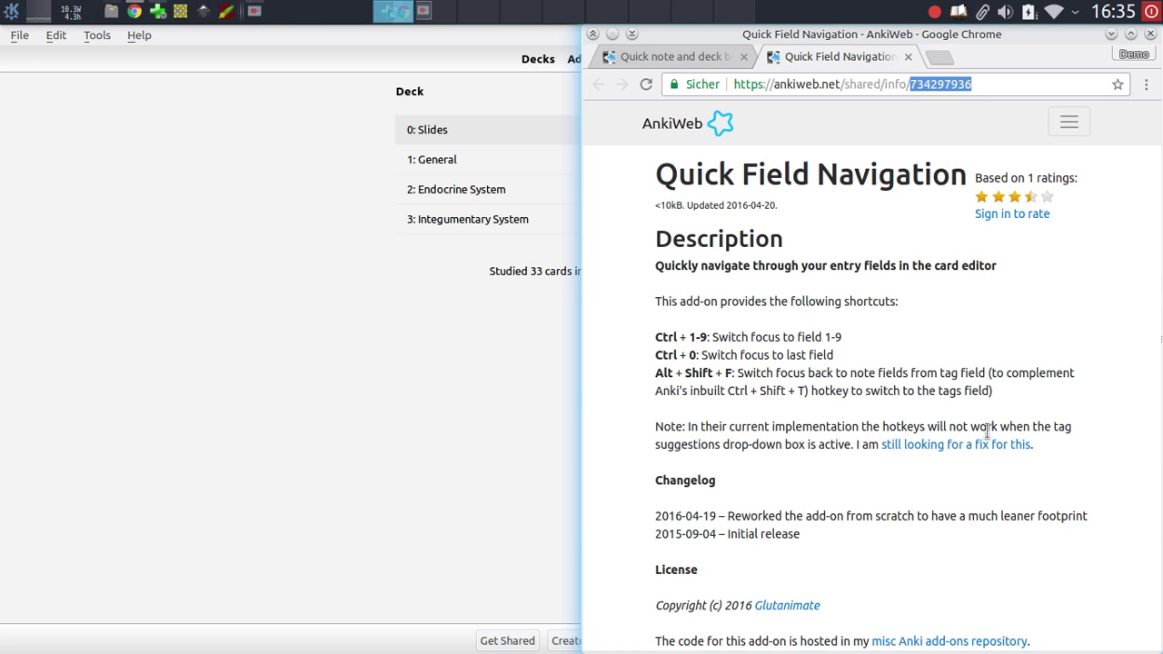
Step: Return to Add, jump to Remarks with Ctrl+3, close it, and bring the deck list forward
key(alt+Tab)
key(alt+Tab)
scroll(582, 282, down, 3)
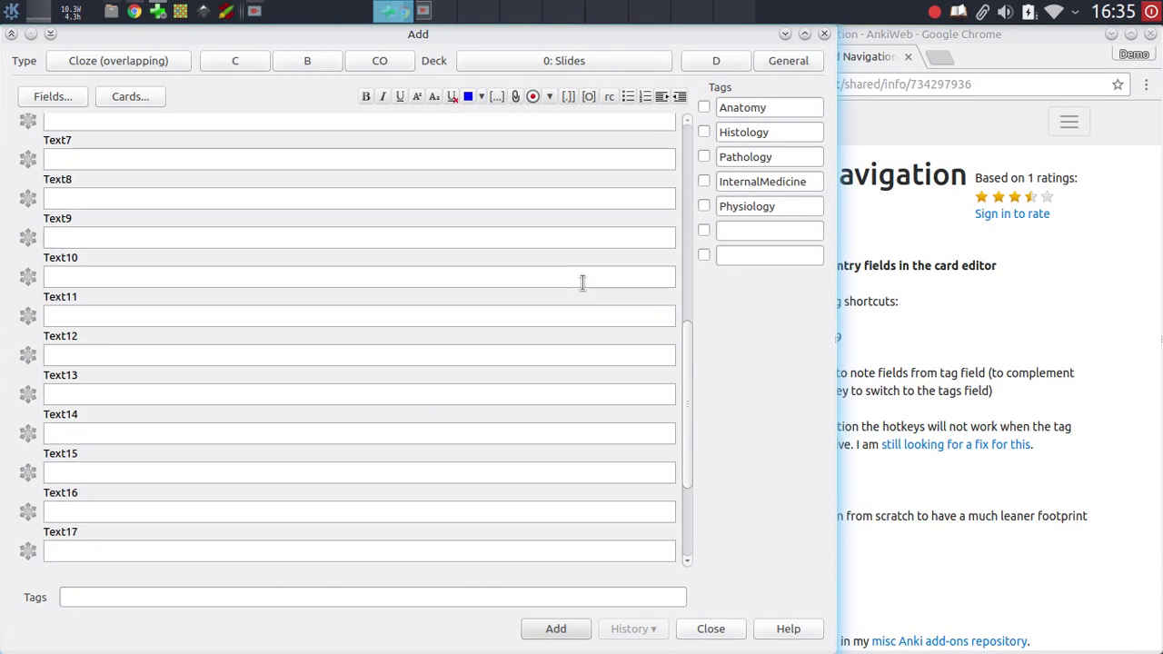
scroll(582, 282, down, 3)
key(ctrl+3)
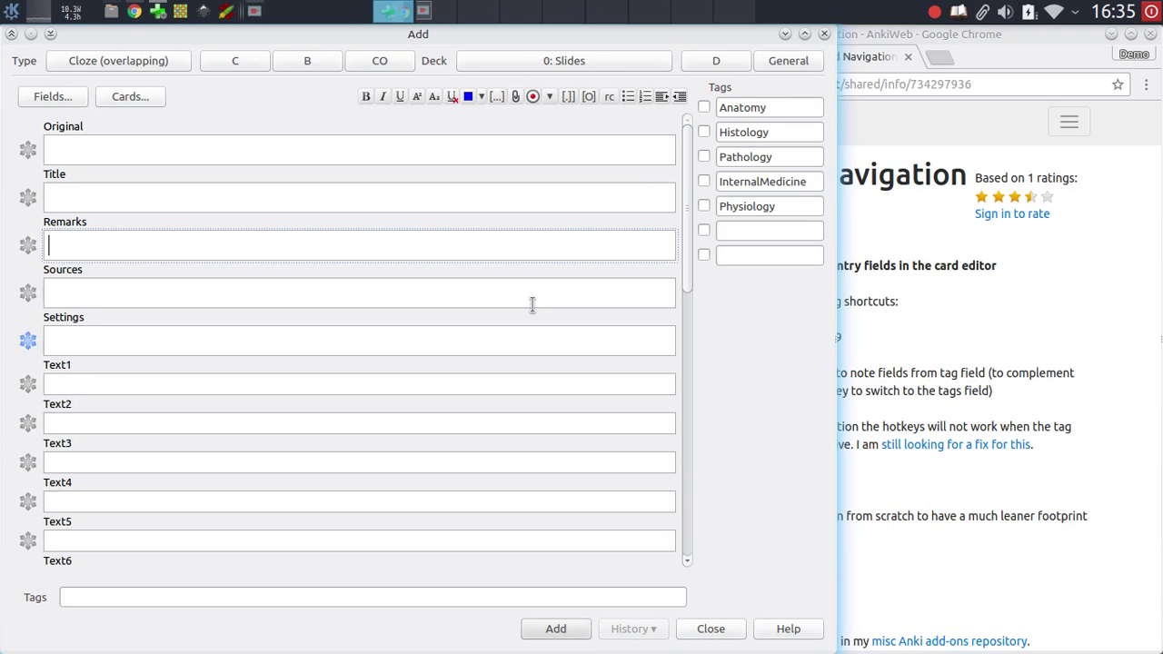
click(823, 34)
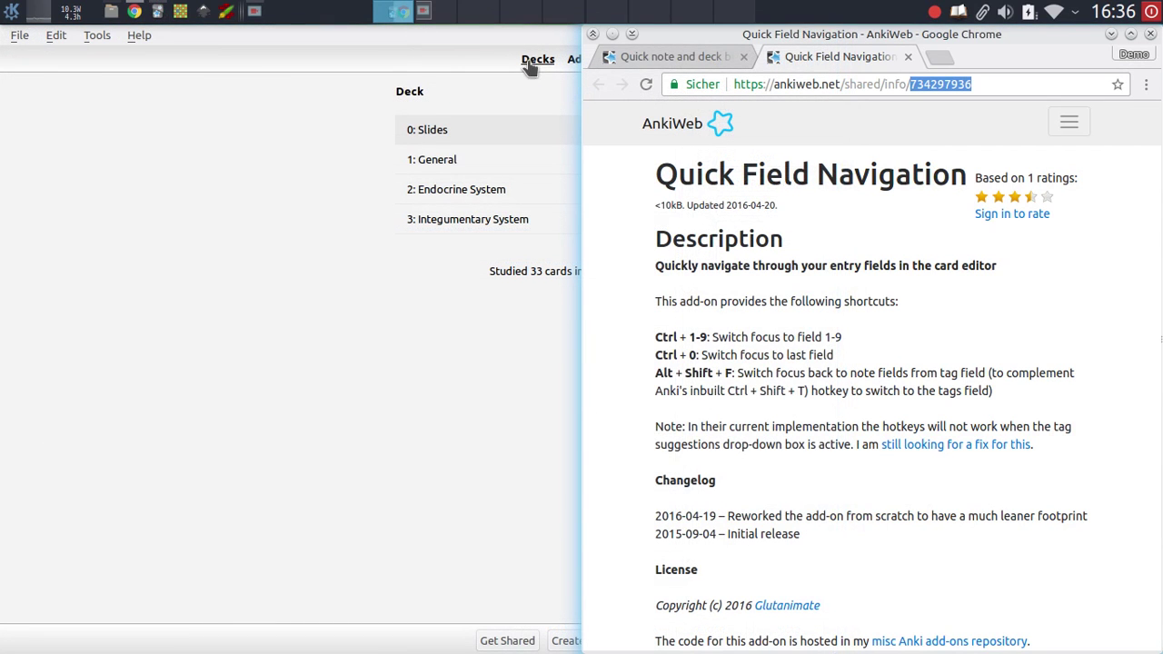
click(530, 33)
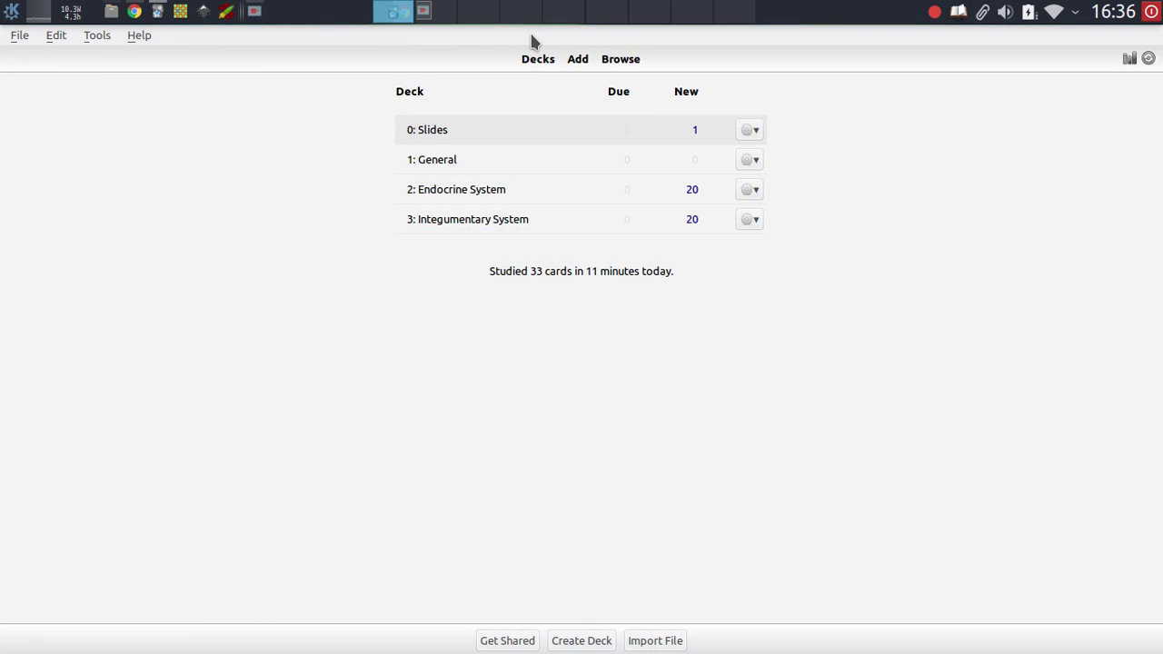